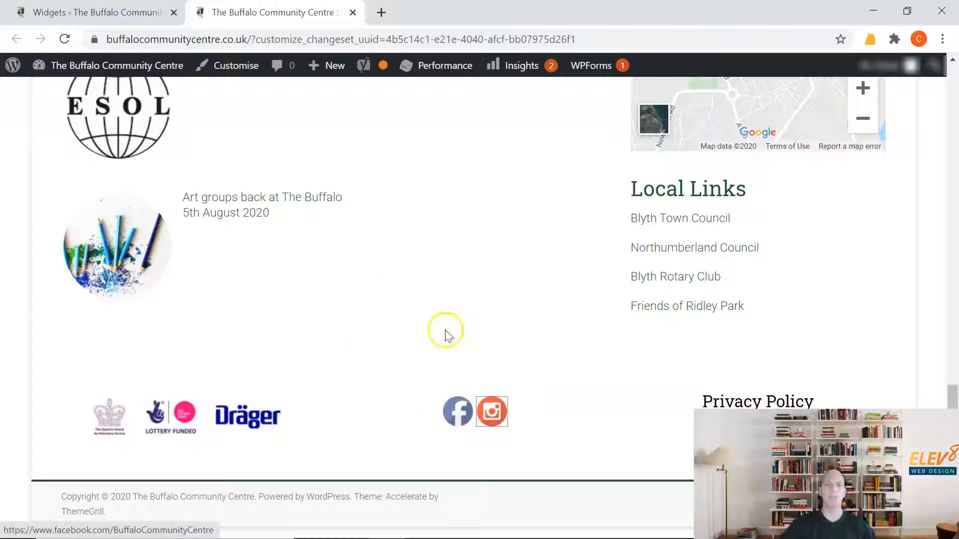
Test the footer's Facebook and Instagram icons on the Buffalo Community Centre site, closing each page they open.
click(458, 414)
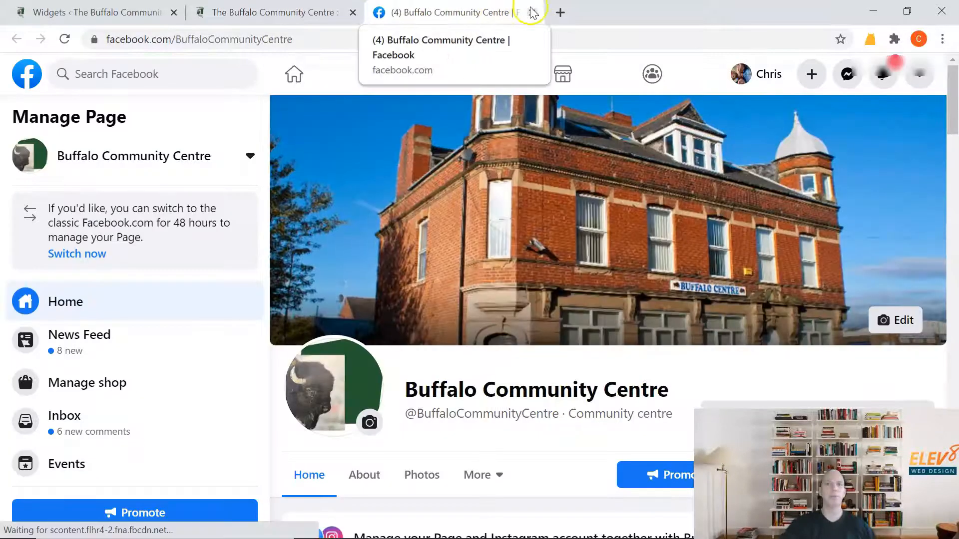
click(532, 12)
click(492, 410)
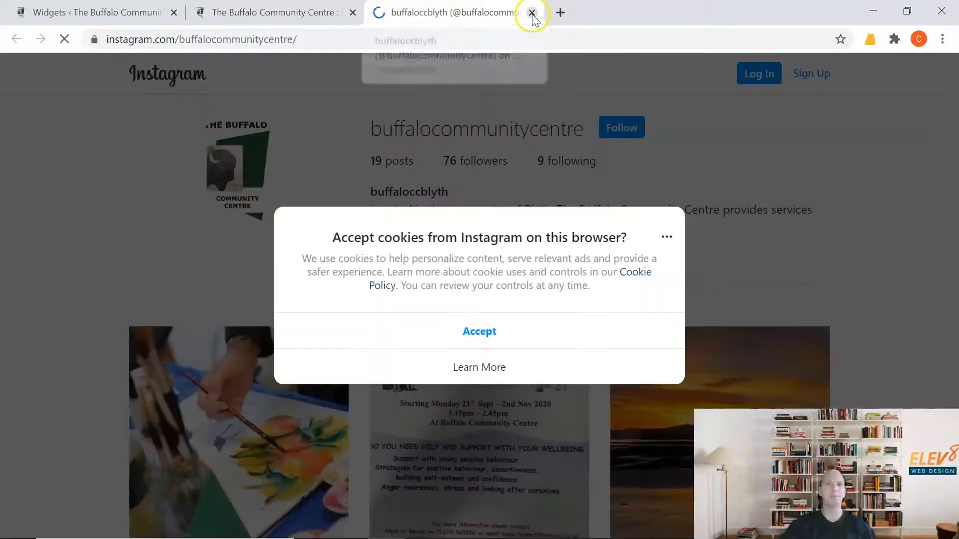
click(532, 12)
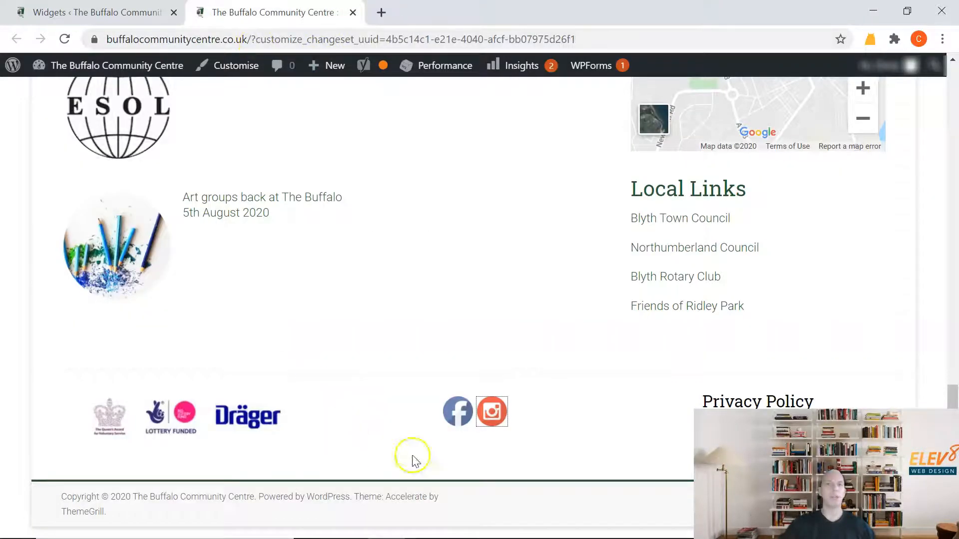
scroll(442, 279, up, 15)
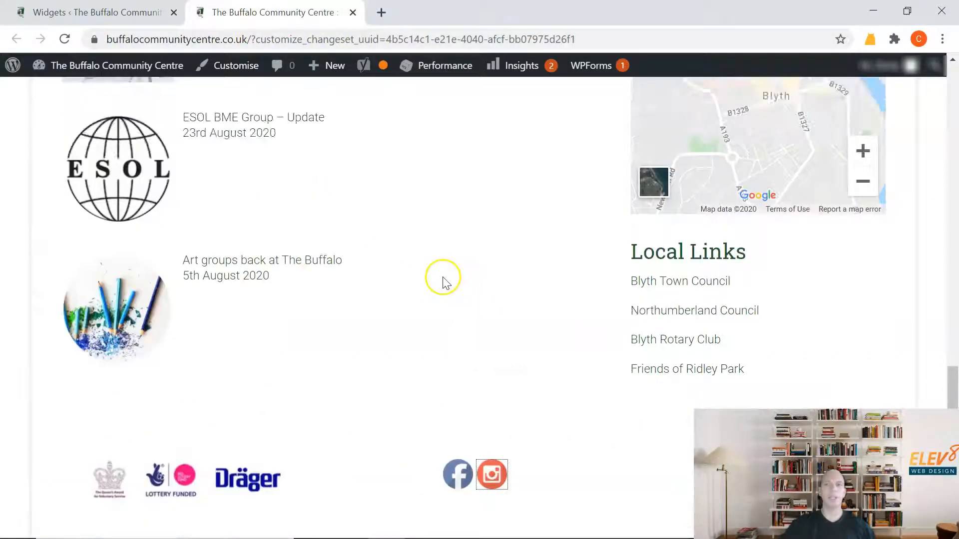
scroll(283, 137, down, 15)
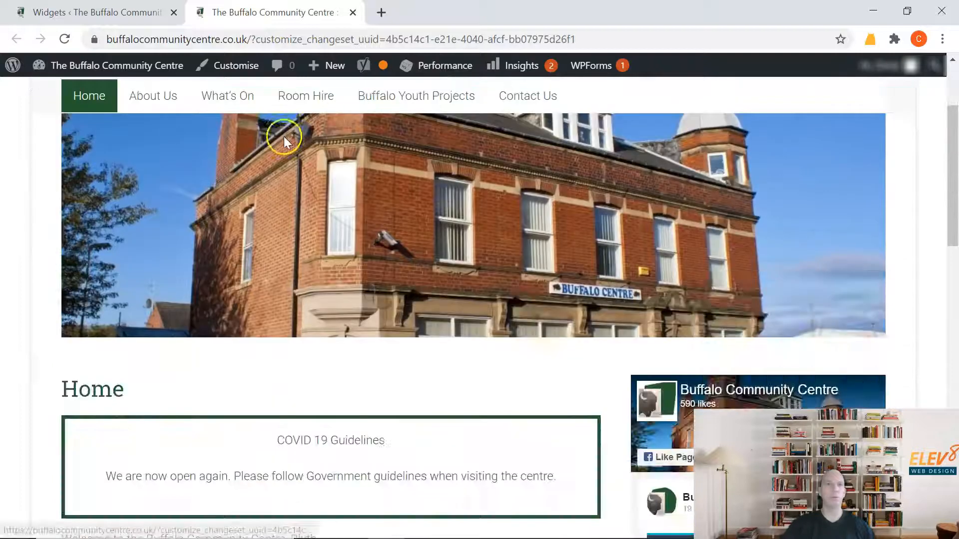
Go to the site's WordPress admin and locate Social Media and Share Icons (Ultimate Social Media) among the installed plugins.
click(132, 12)
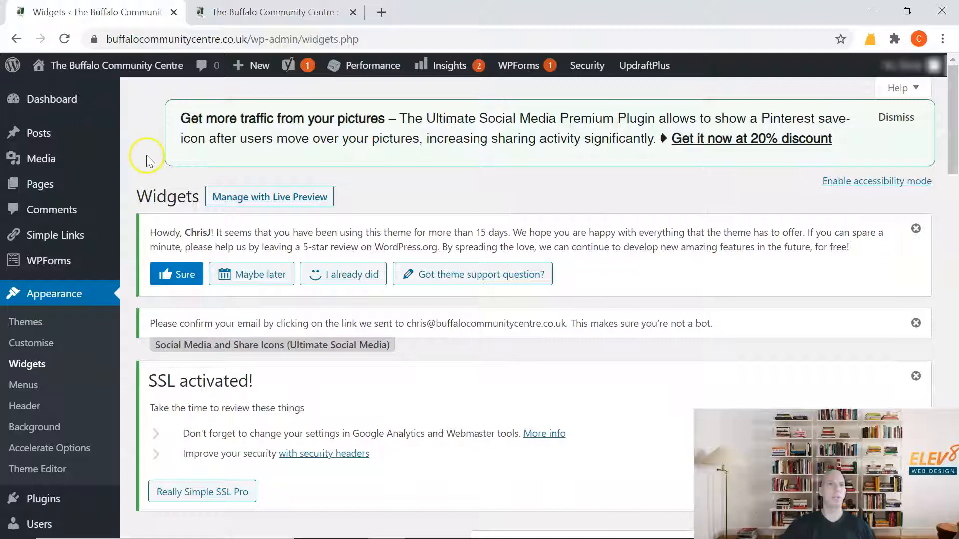
click(40, 103)
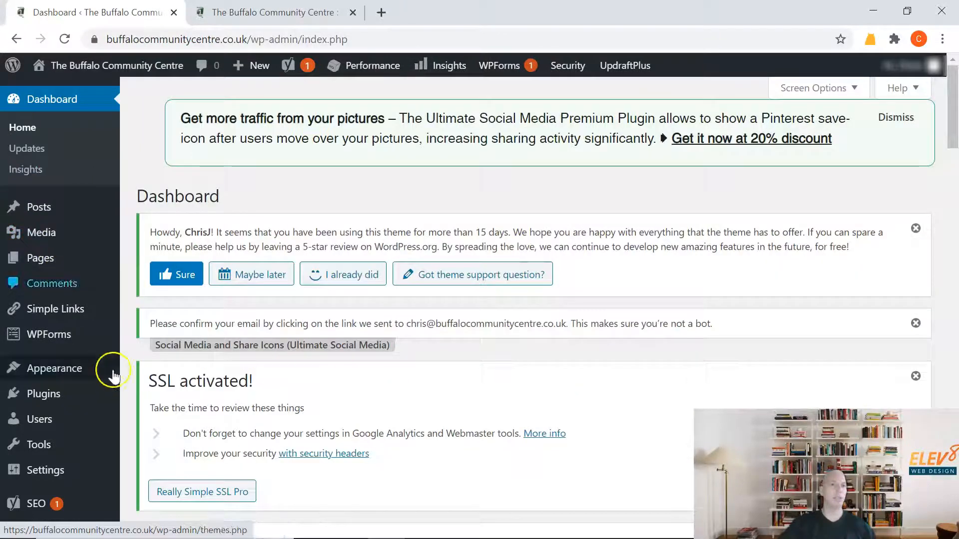
scroll(63, 322, down, 3)
mouse_move(100, 265)
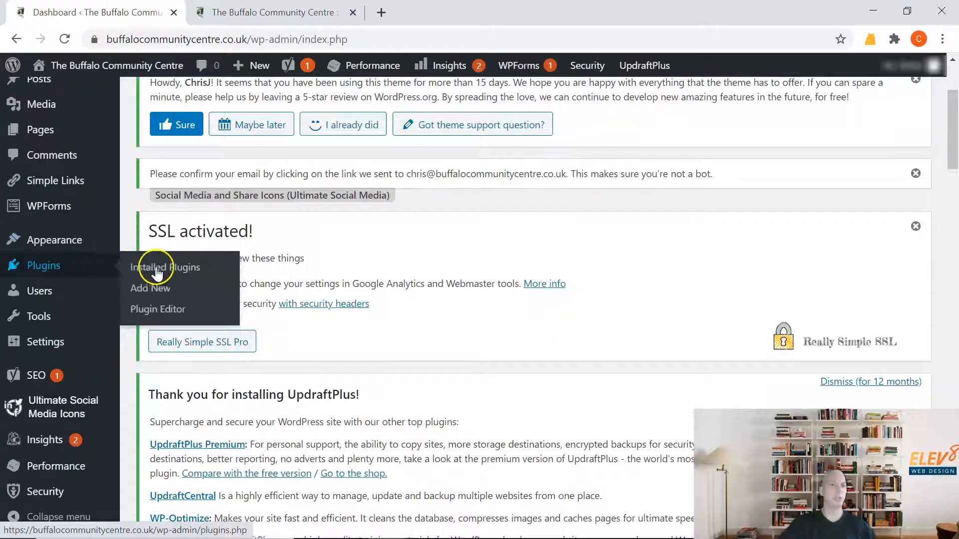
click(182, 270)
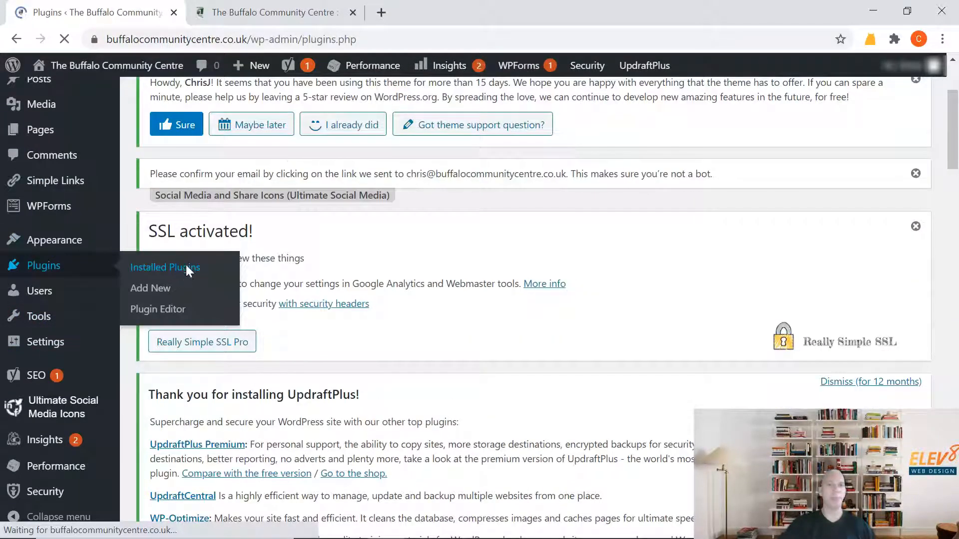
scroll(399, 219, down, 20)
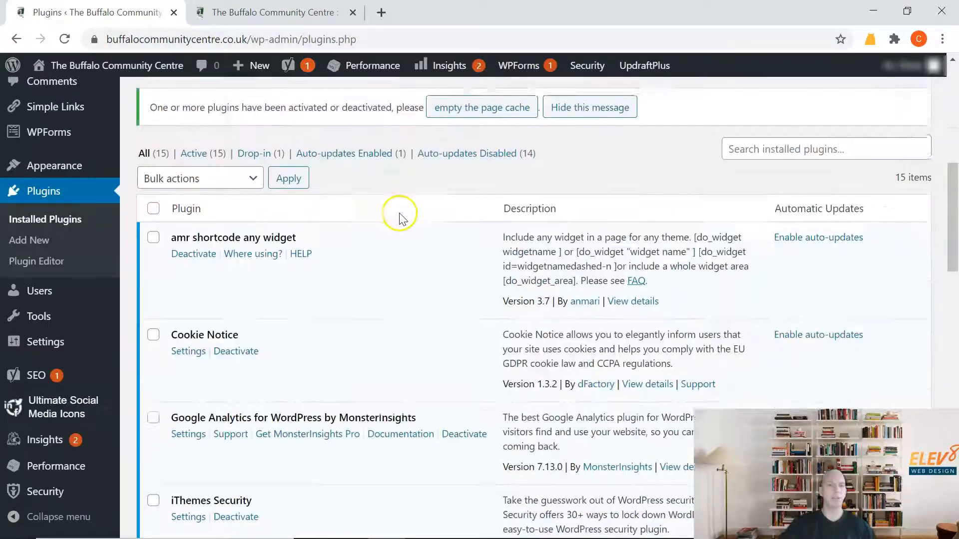
scroll(350, 319, down, 3)
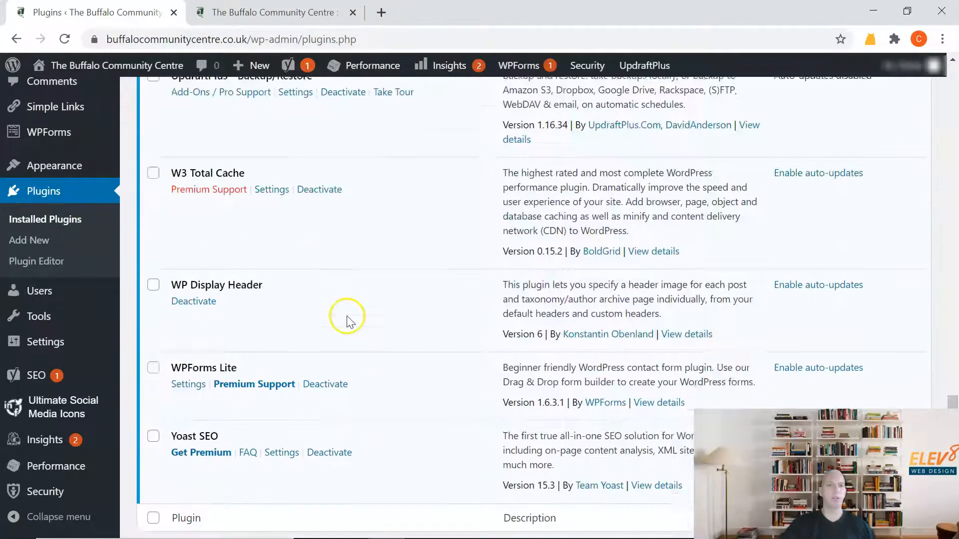
scroll(322, 257, up, 8)
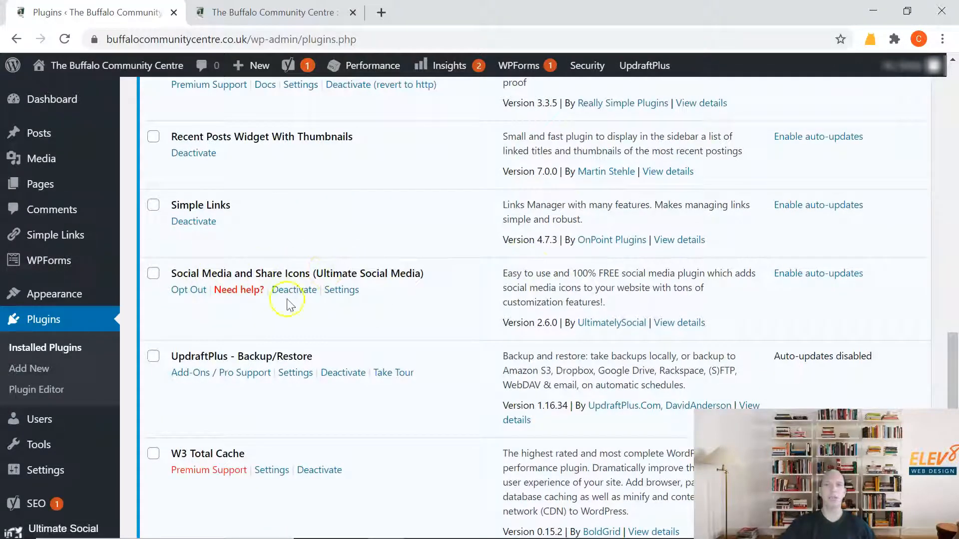
scroll(313, 132, down, 8)
scroll(314, 140, up, 20)
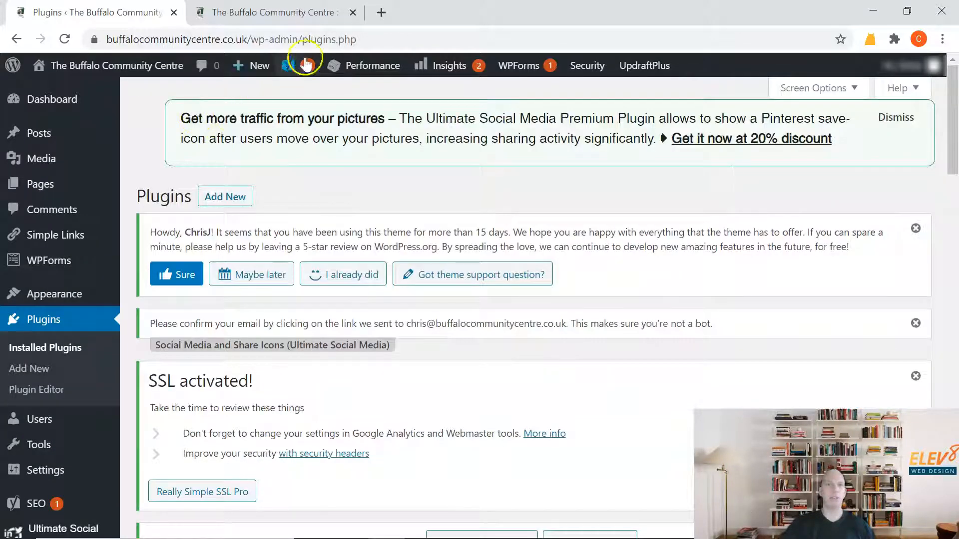
Search the plugins available to add for "ultimate social media".
click(226, 195)
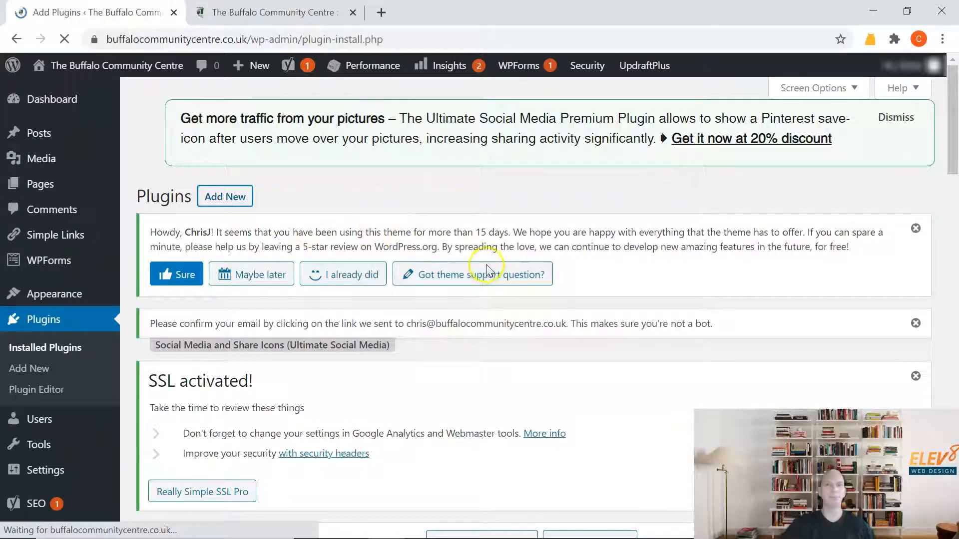
scroll(549, 285, down, 5)
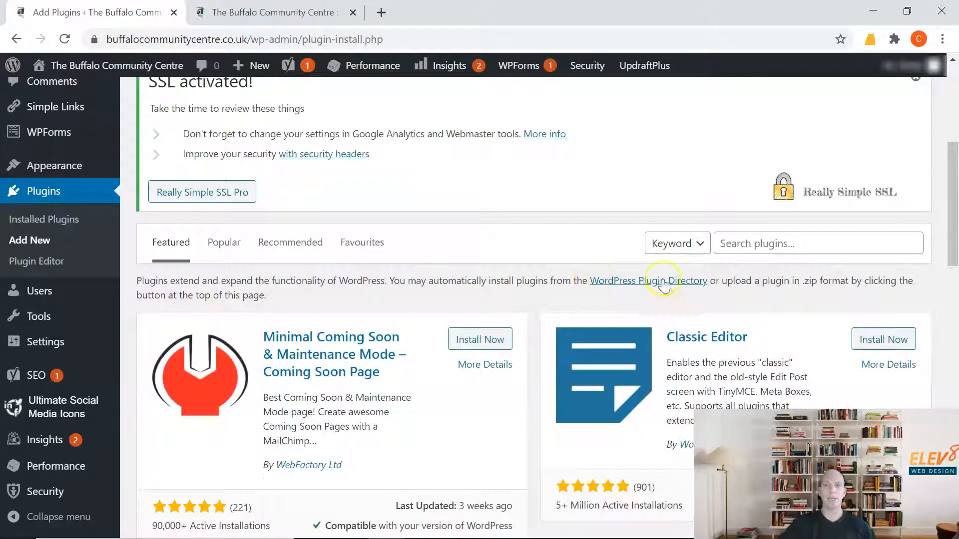
click(801, 246)
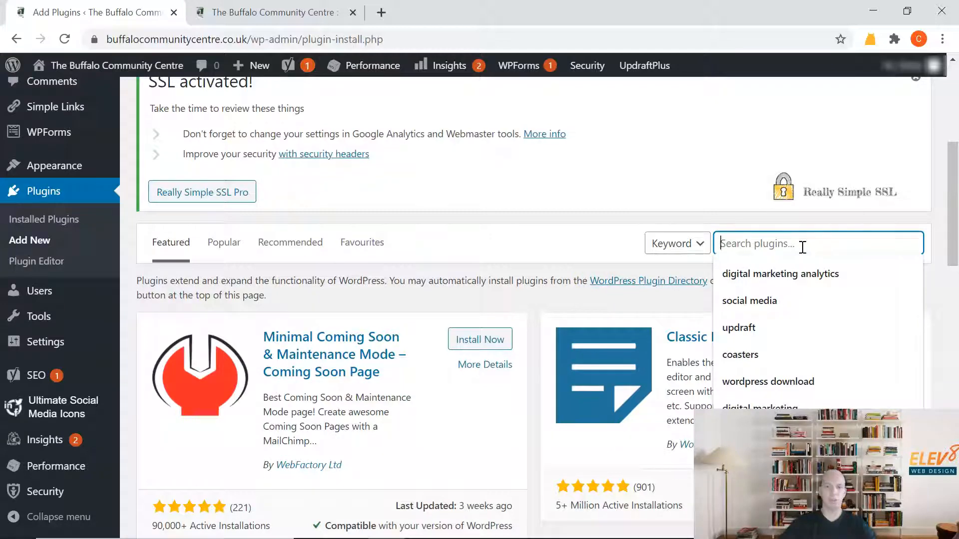
text(ultimate s)
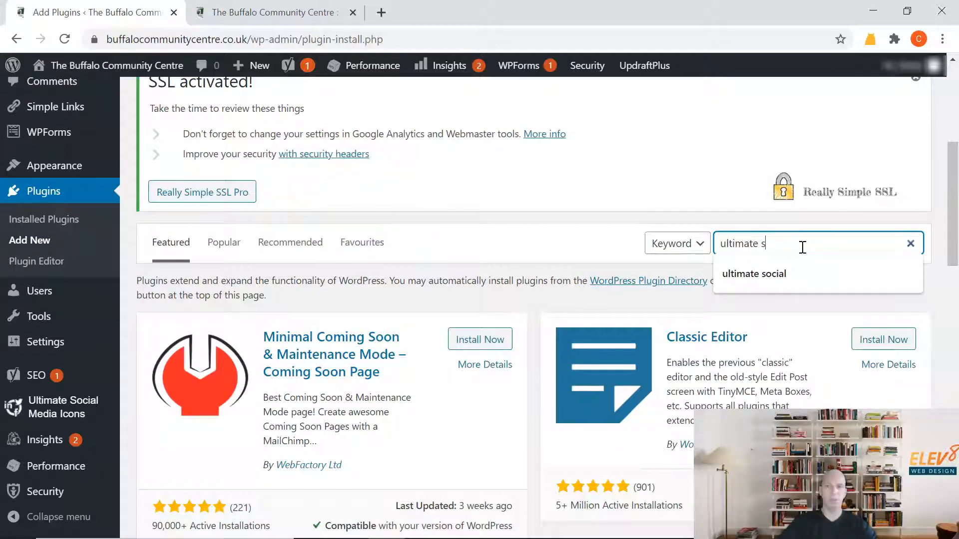
text(ocial m)
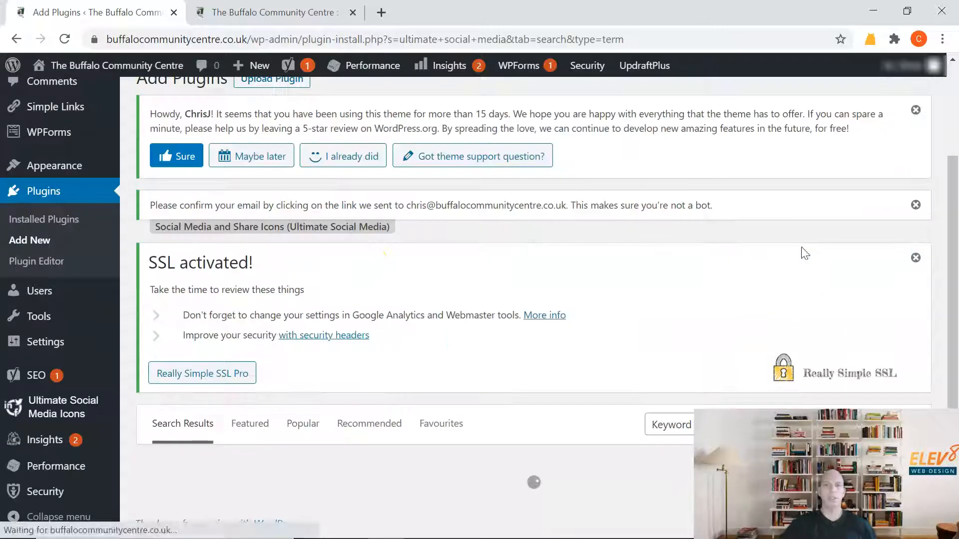
scroll(315, 270, down, 6)
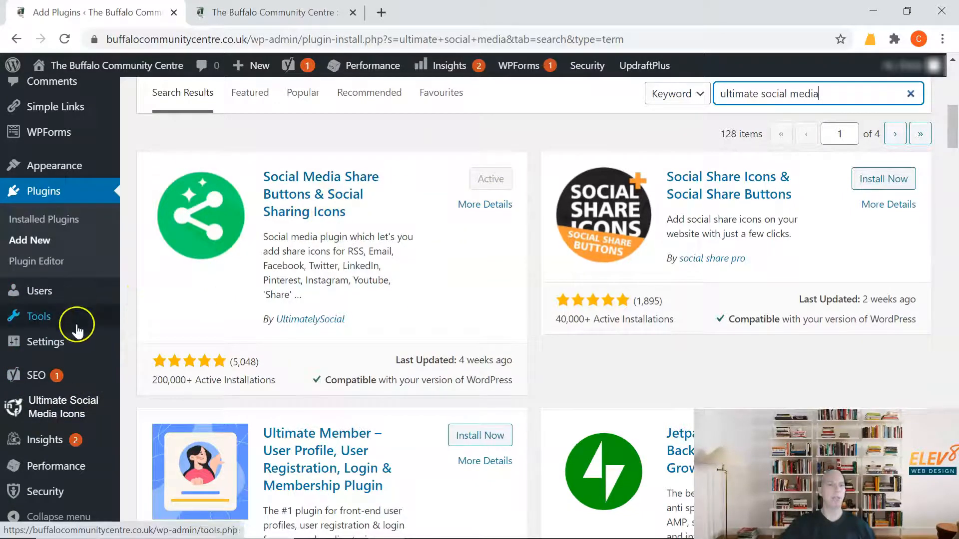
Open the Ultimate Social Media Icons settings and expand question 1, "Which icons do you want to show on your site?".
click(65, 414)
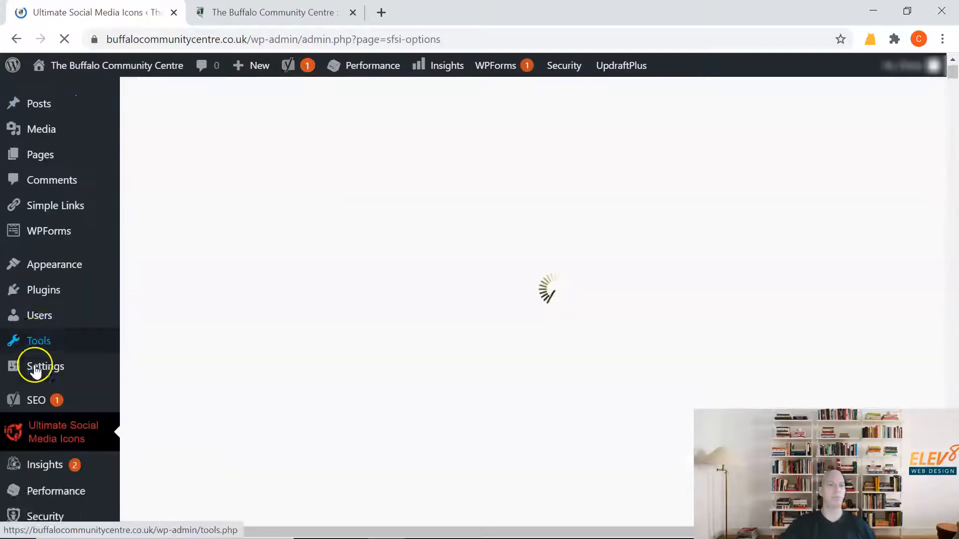
scroll(35, 368, down, 2)
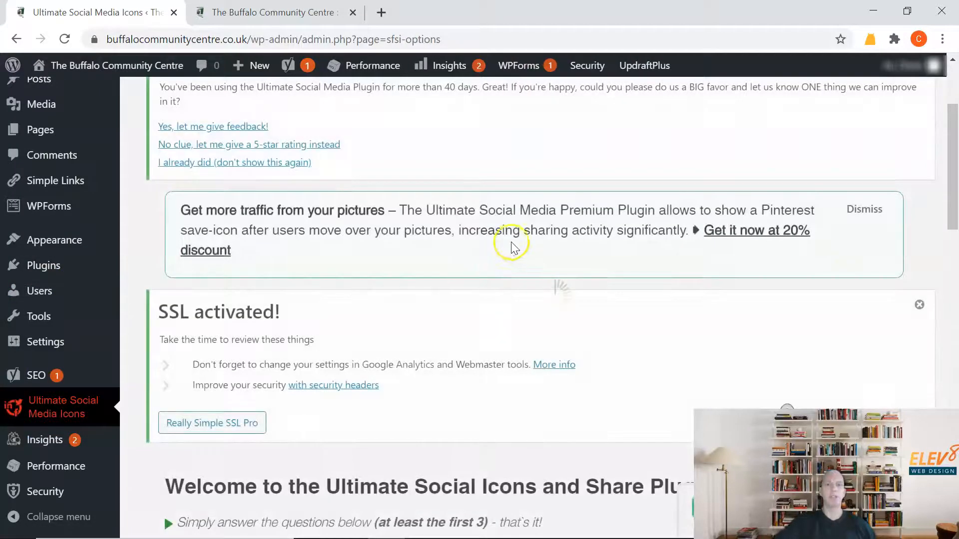
scroll(511, 242, down, 8)
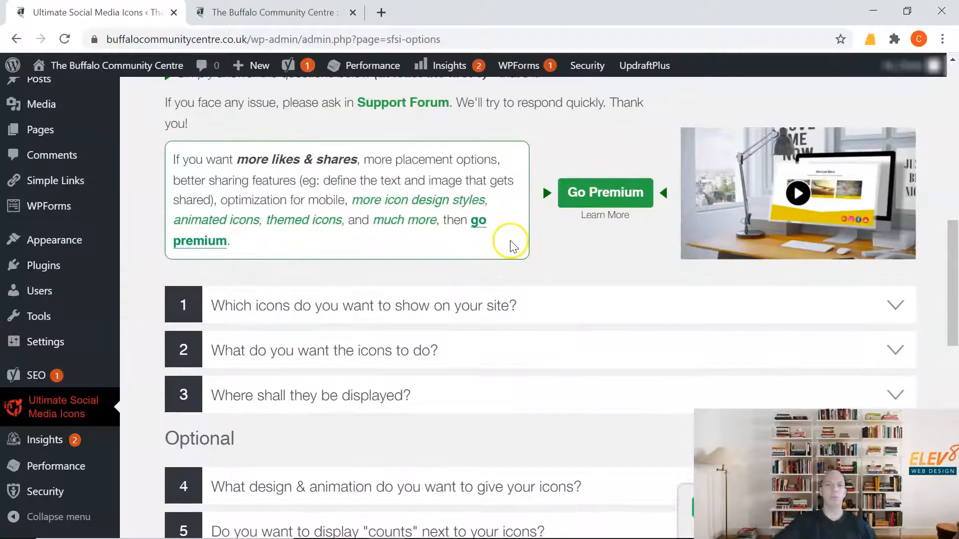
scroll(500, 242, down, 3)
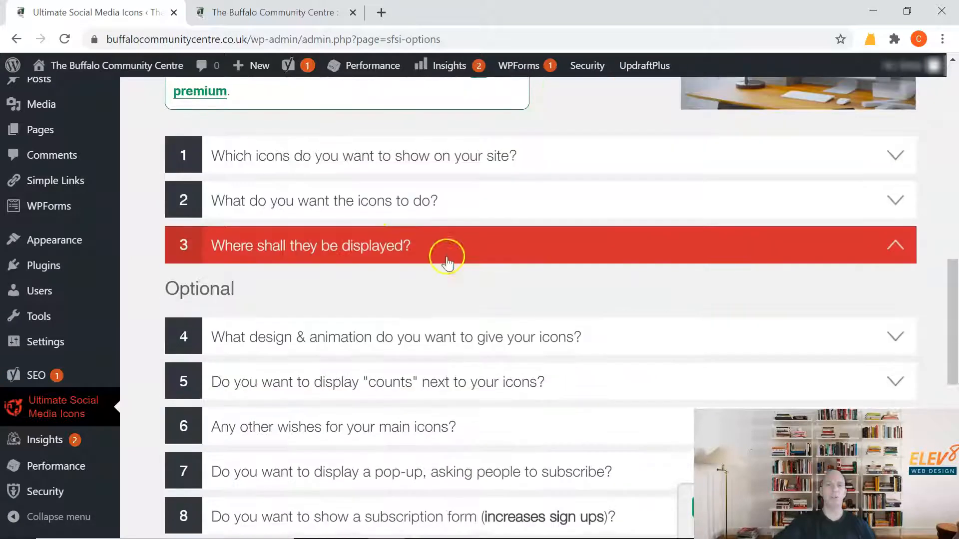
click(496, 172)
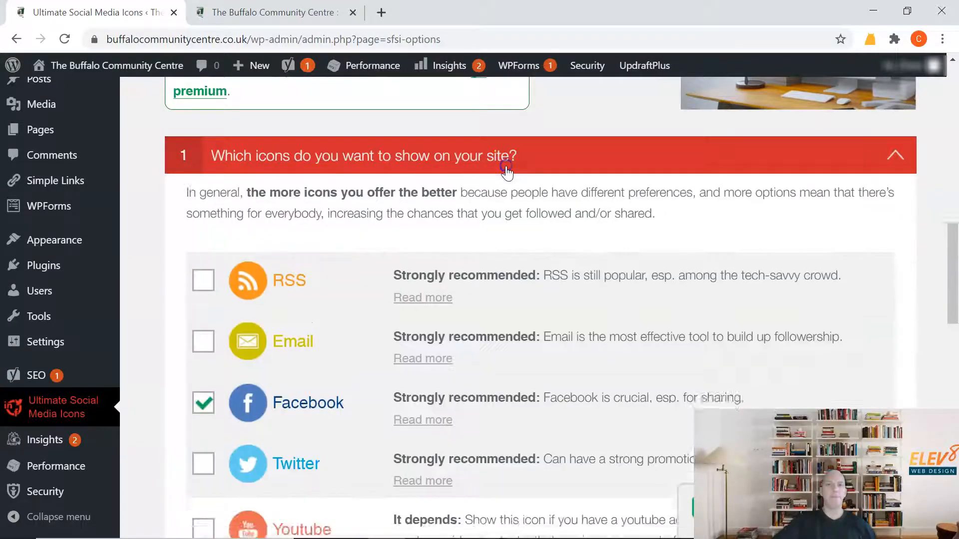
Review the selectable social media icons and the premium-only icons offered under question 1.
scroll(256, 257, down, 3)
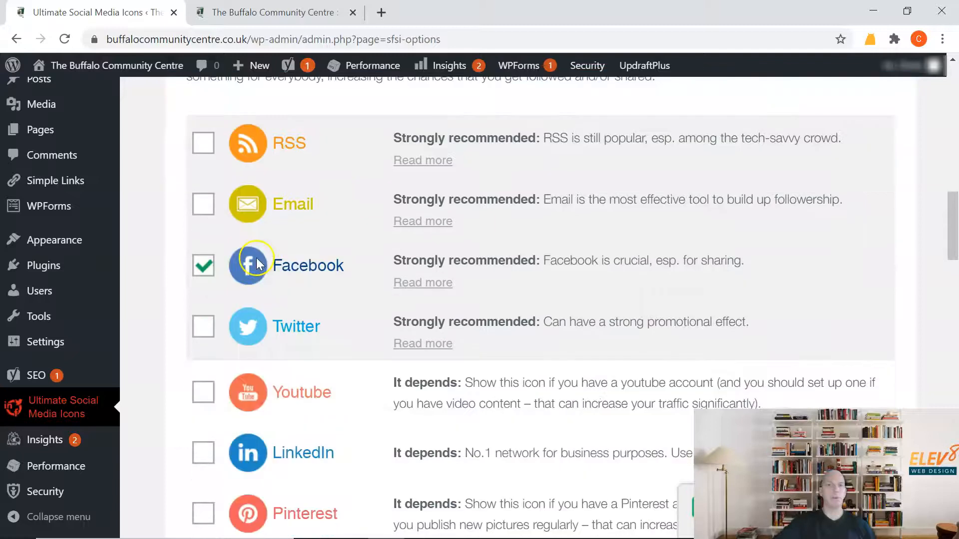
scroll(339, 230, down, 3)
scroll(339, 230, down, 9)
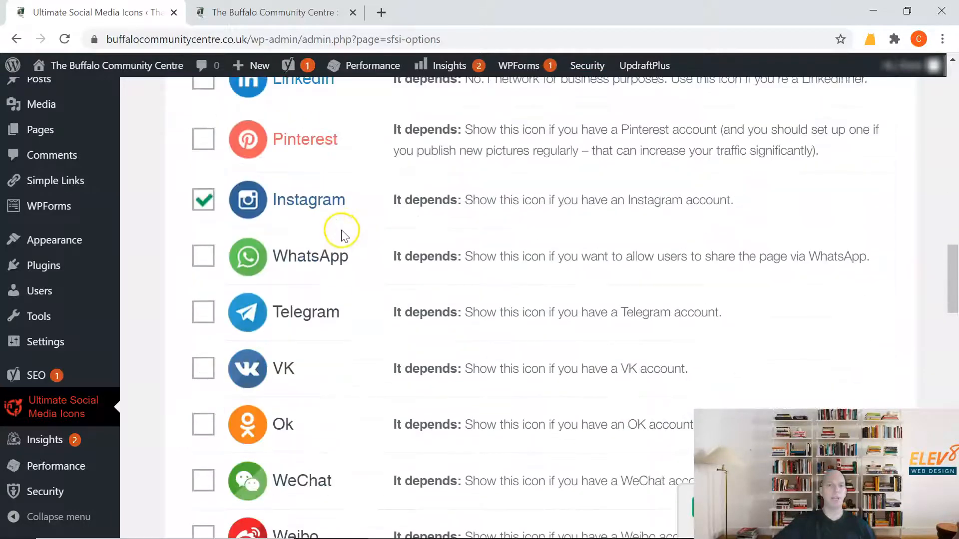
scroll(340, 232, up, 7)
scroll(338, 232, up, 9)
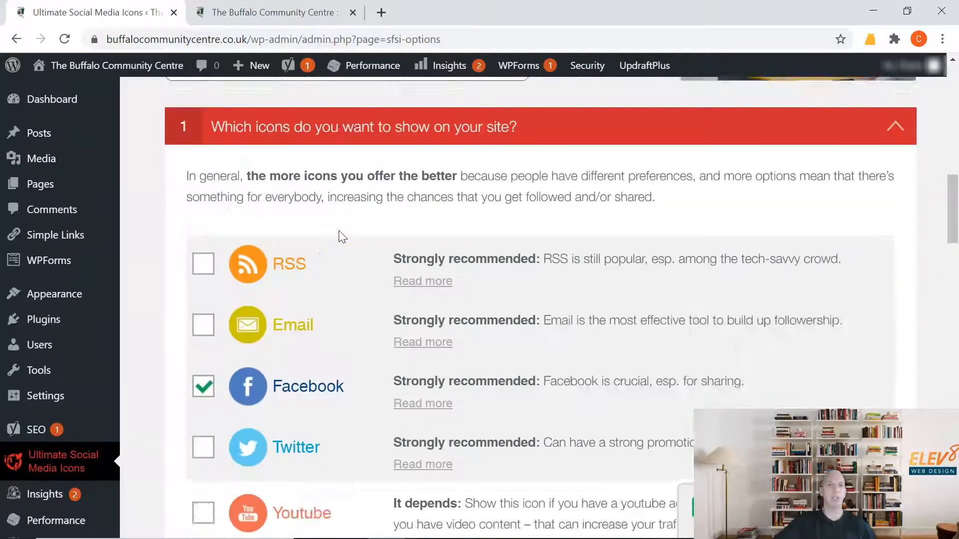
scroll(338, 232, down, 3)
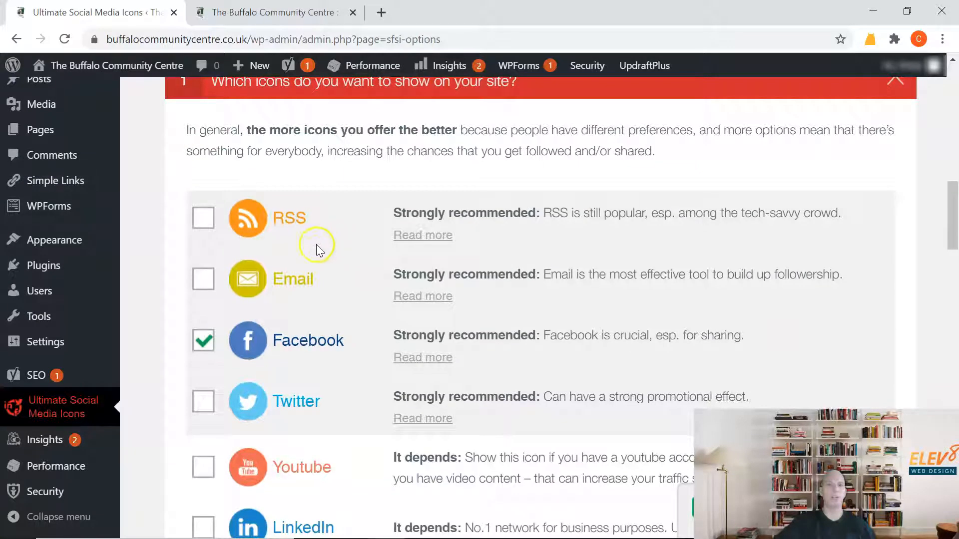
scroll(390, 286, down, 4)
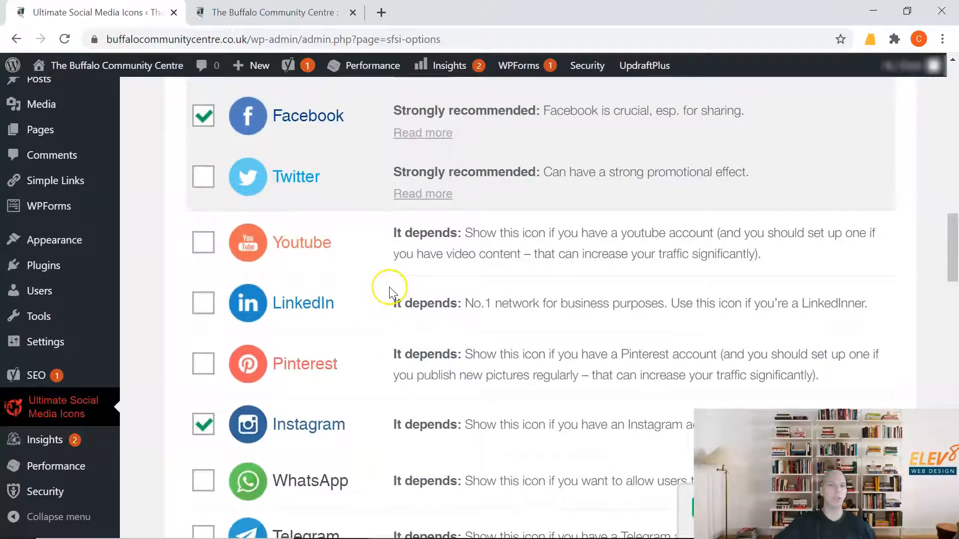
scroll(388, 287, down, 5)
scroll(388, 286, down, 4)
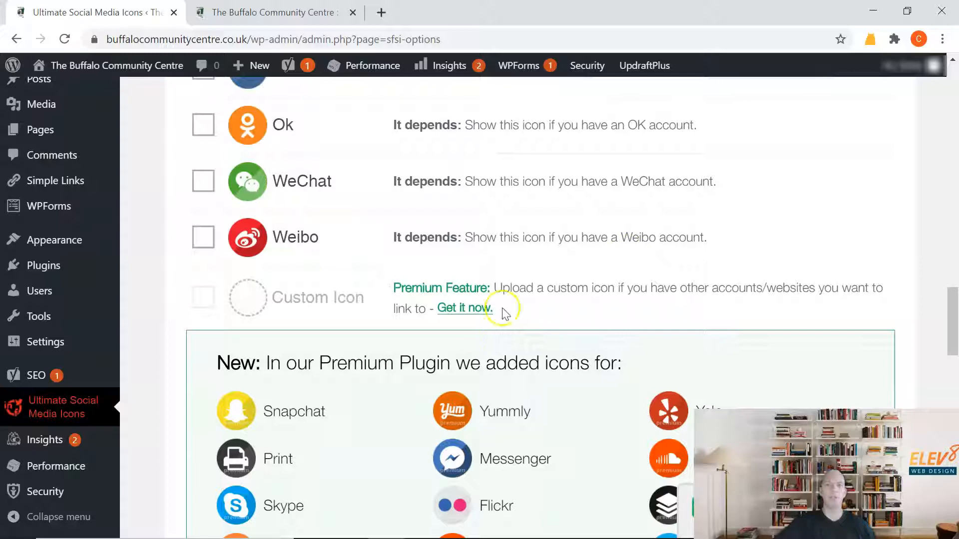
scroll(478, 315, down, 4)
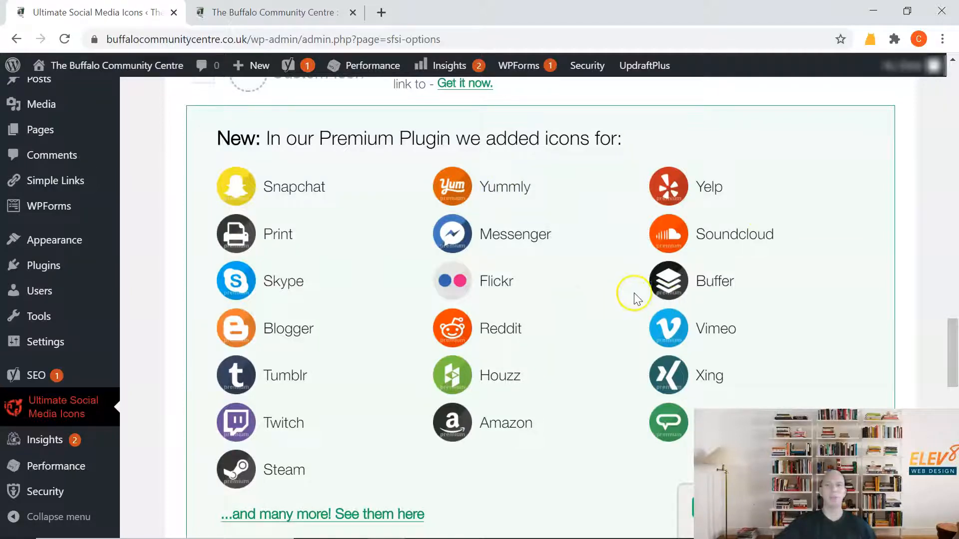
scroll(617, 293, up, 20)
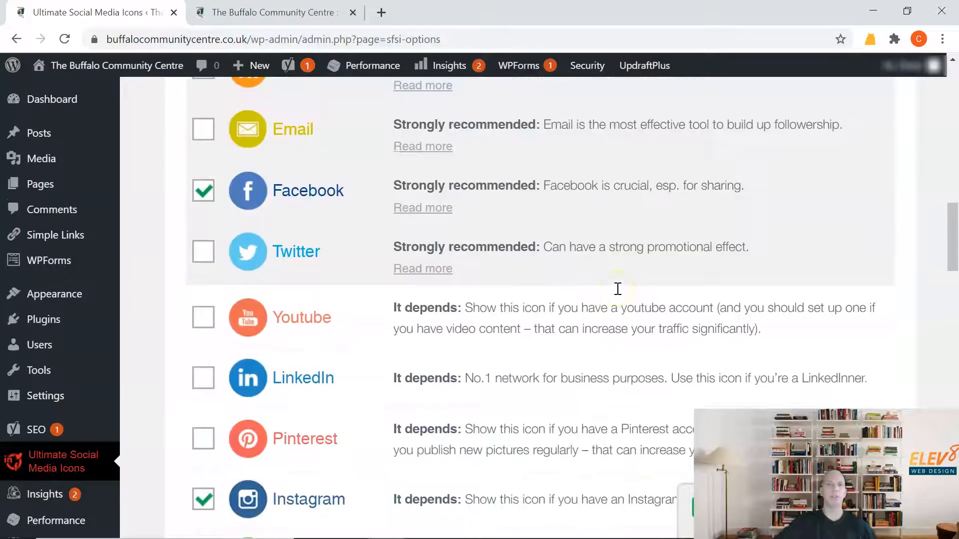
scroll(616, 289, down, 3)
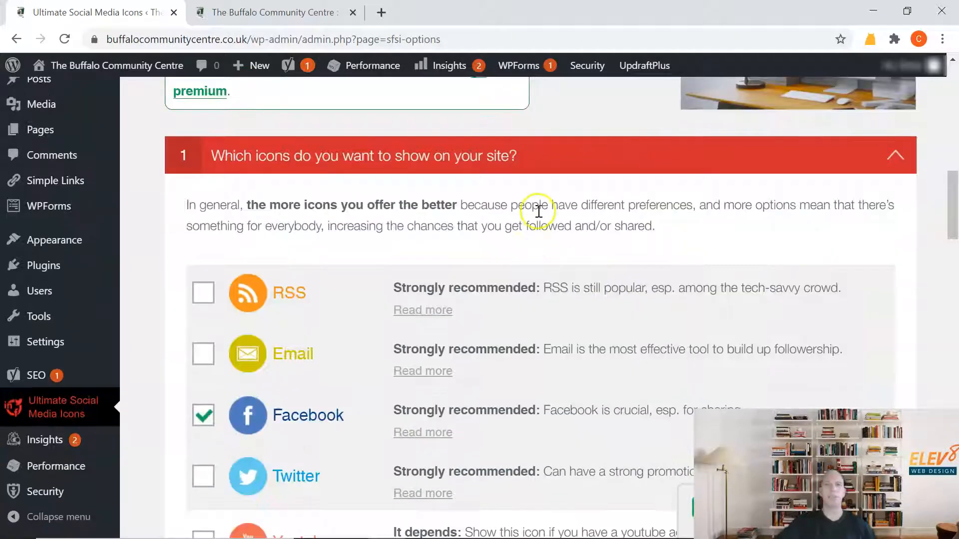
Collapse question 1 about which icons to show and expand question 2, "What do you want the icons to do?".
click(642, 161)
click(641, 161)
scroll(643, 164, down, 3)
scroll(642, 157, up, 3)
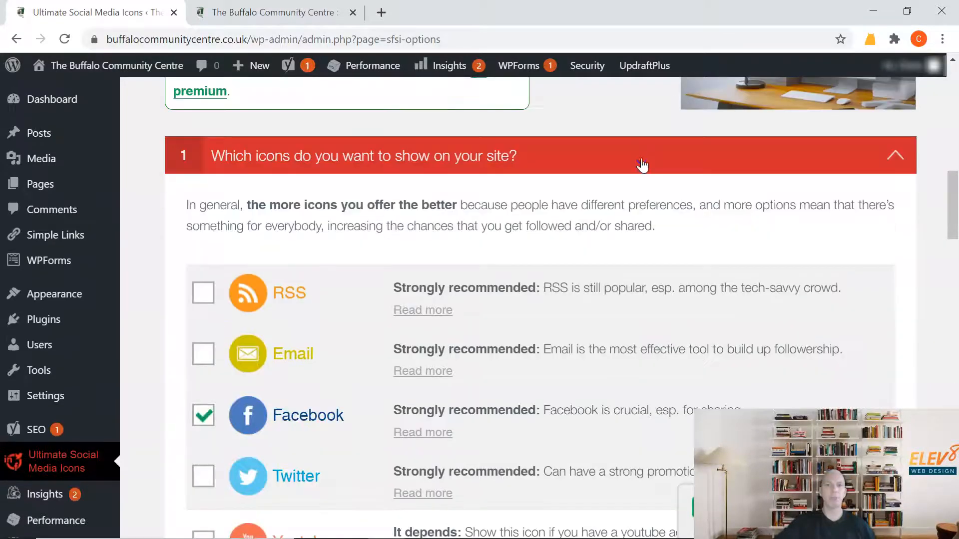
click(638, 160)
click(630, 212)
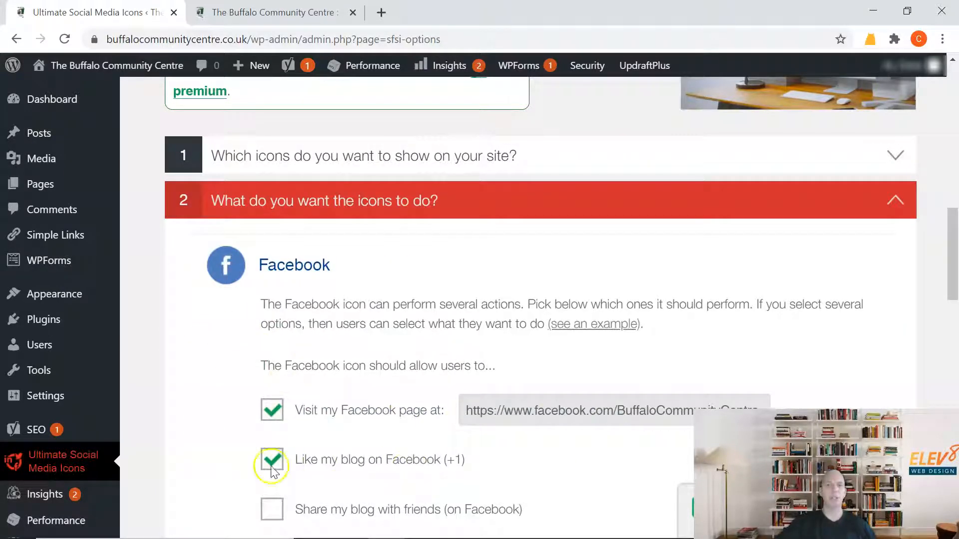
scroll(549, 439, down, 2)
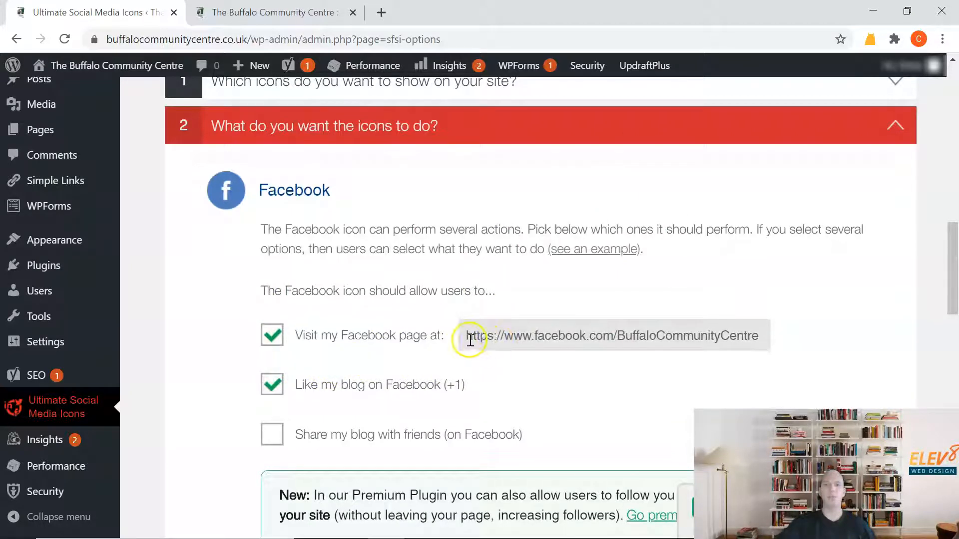
drag(465, 341, 813, 358)
click(730, 397)
click(382, 13)
click(310, 11)
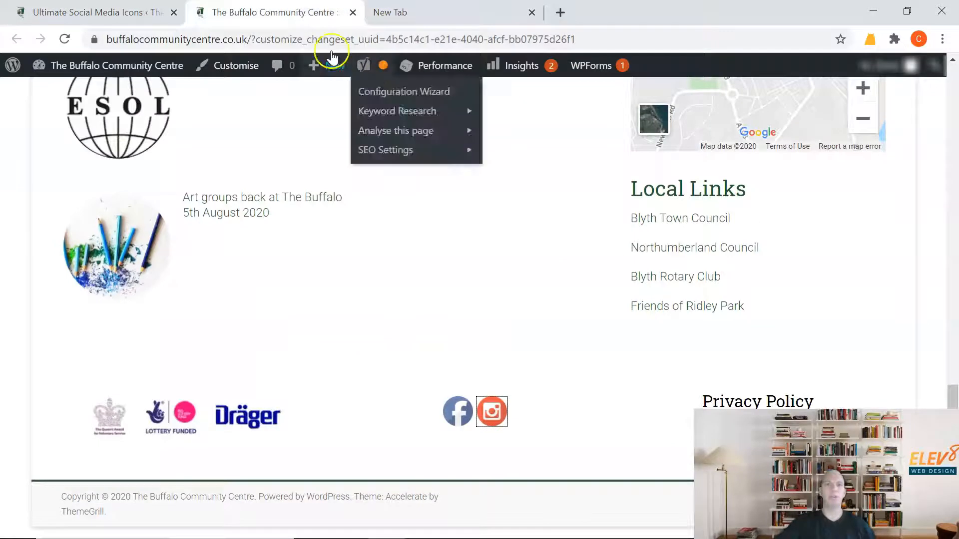
click(98, 11)
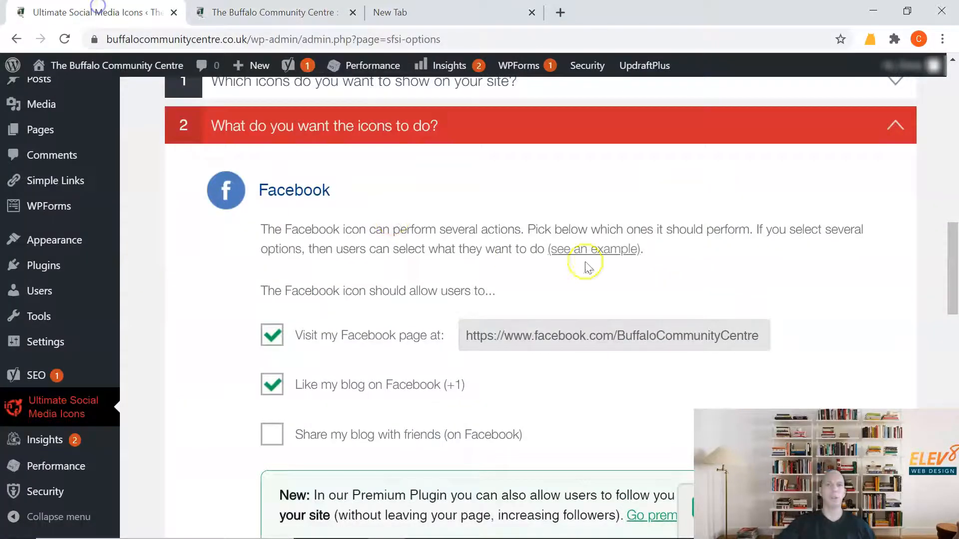
triple_click(578, 335)
key(ctrl+c)
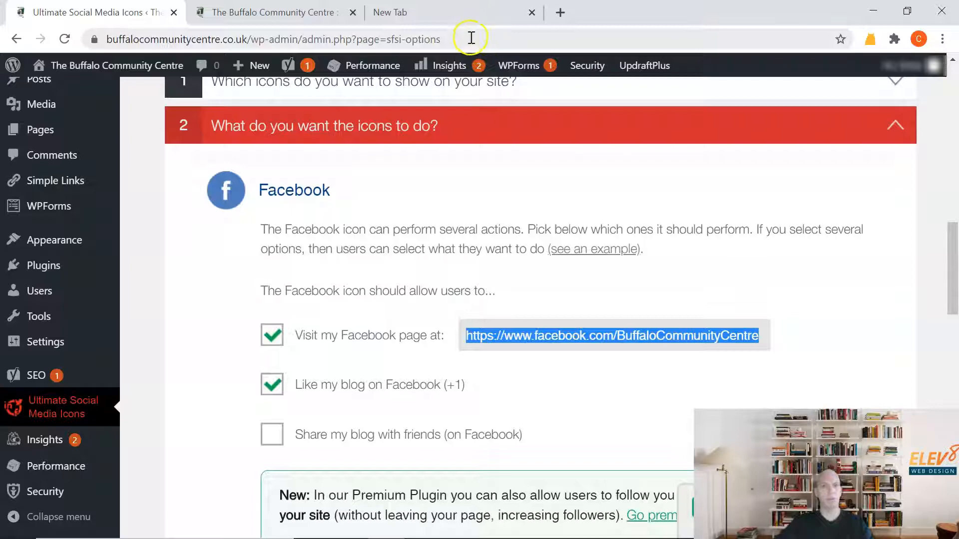
click(439, 13)
click(407, 38)
key(ctrl+v)
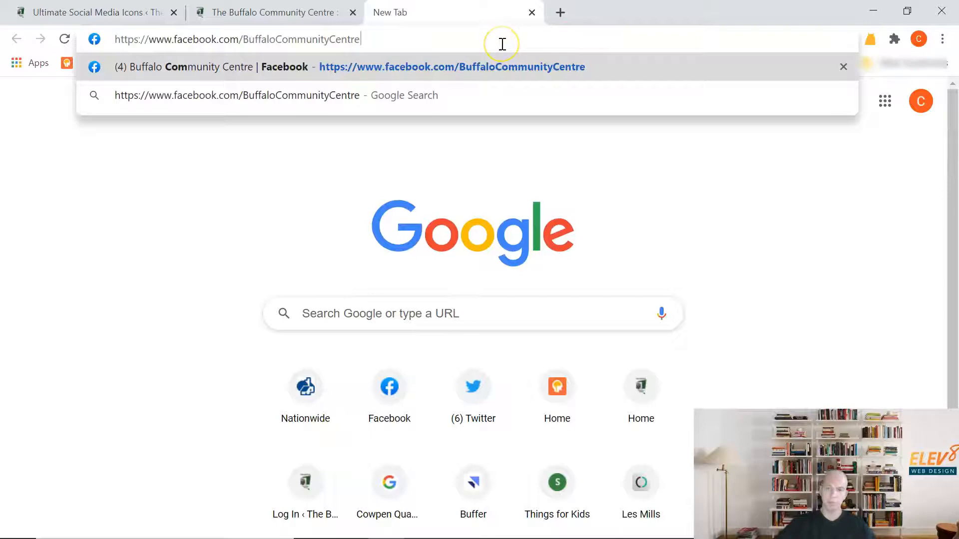
key(Return)
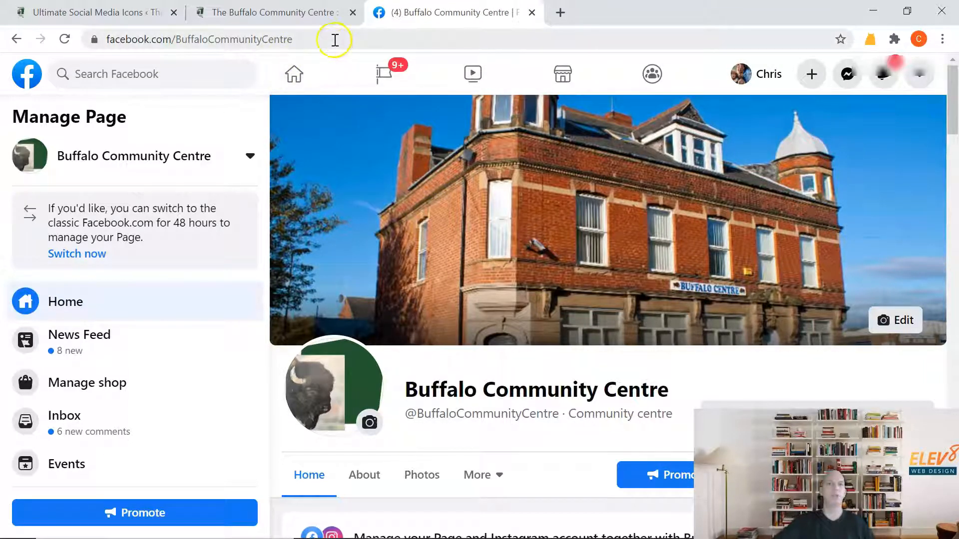
Copy the Facebook page's web address and paste it as the "Visit my Facebook page at" URL in the plugin settings.
click(335, 40)
key(ctrl+c)
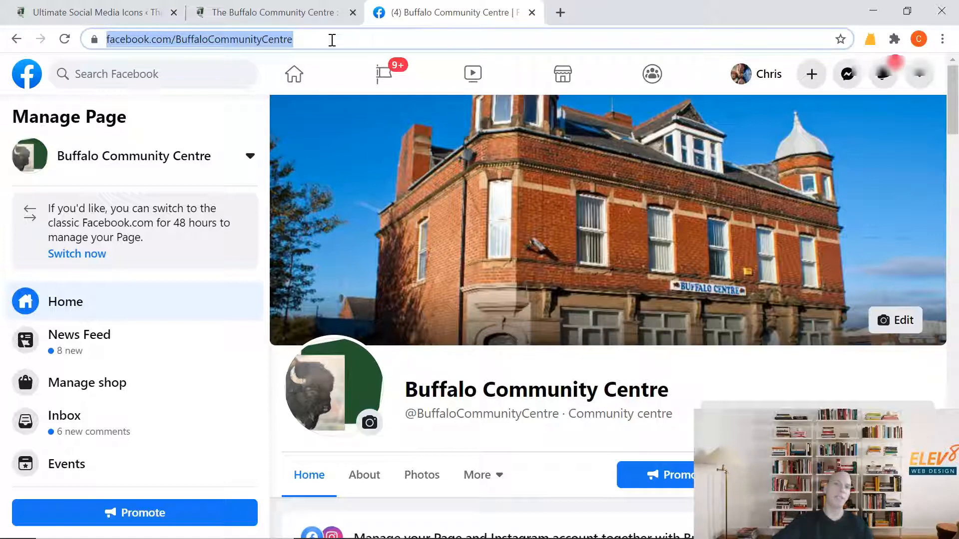
click(273, 15)
click(118, 13)
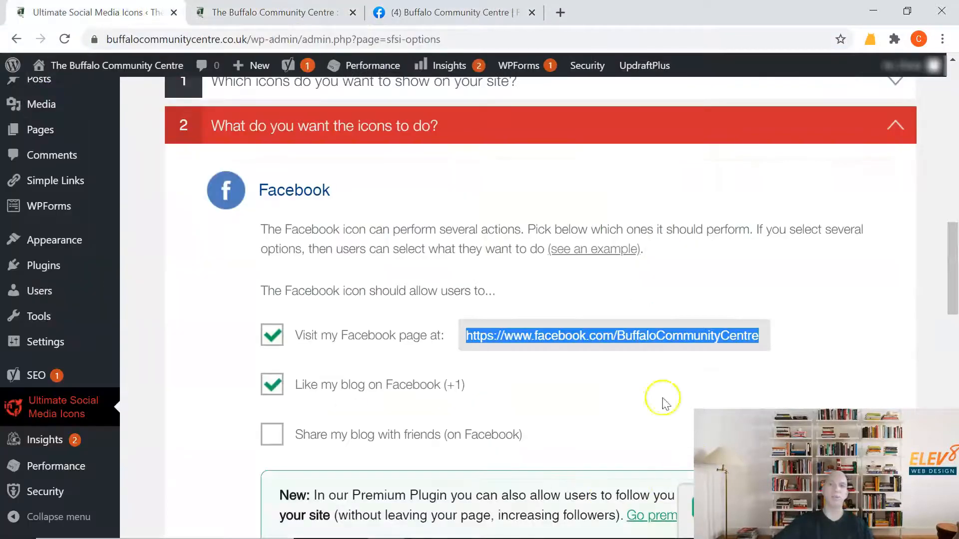
click(597, 336)
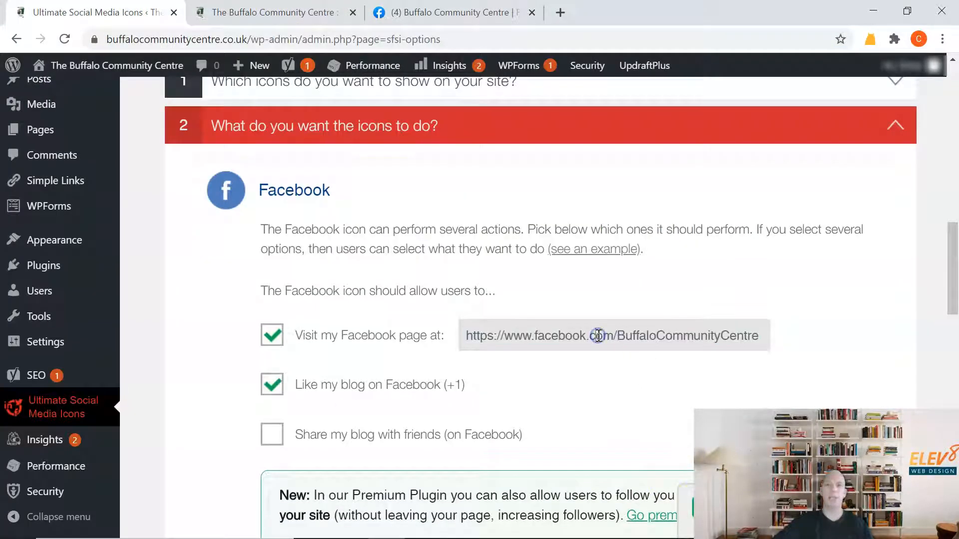
triple_click(535, 336)
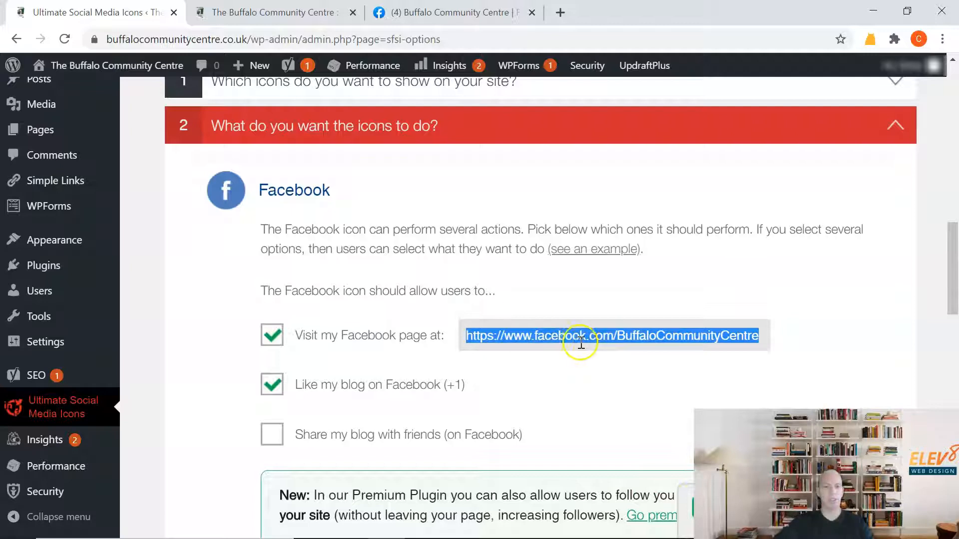
key(ctrl+v)
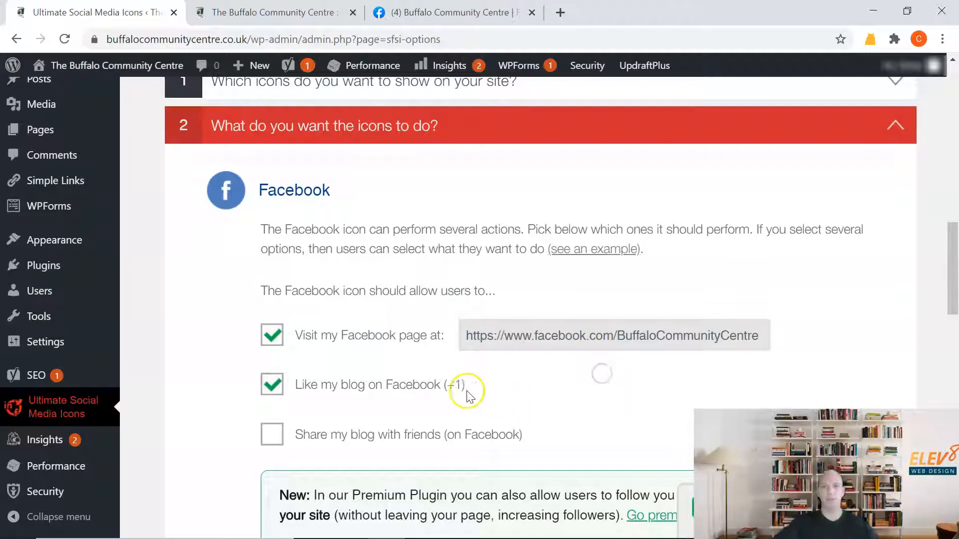
Check the Instagram URL setting under question 2 and close the browser tab holding the Facebook page.
scroll(467, 389, down, 5)
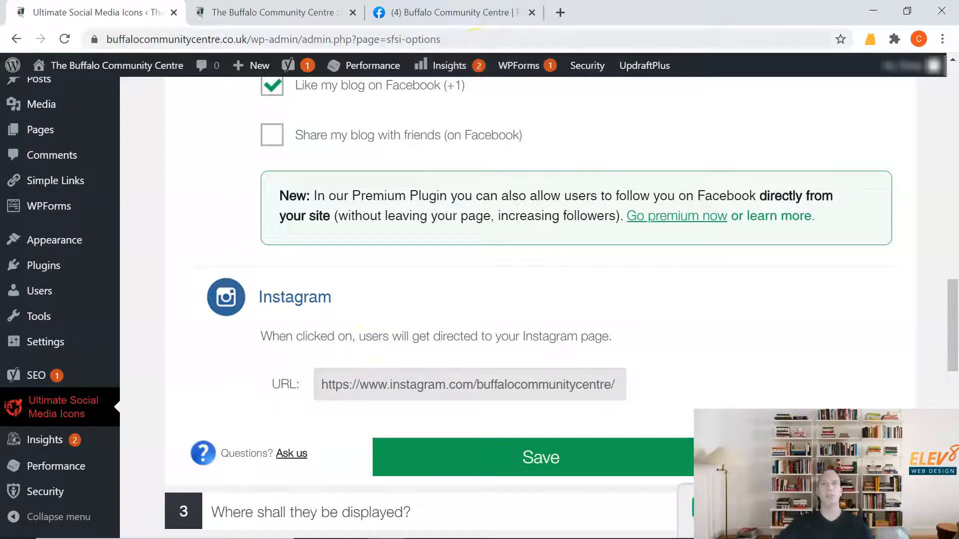
click(387, 14)
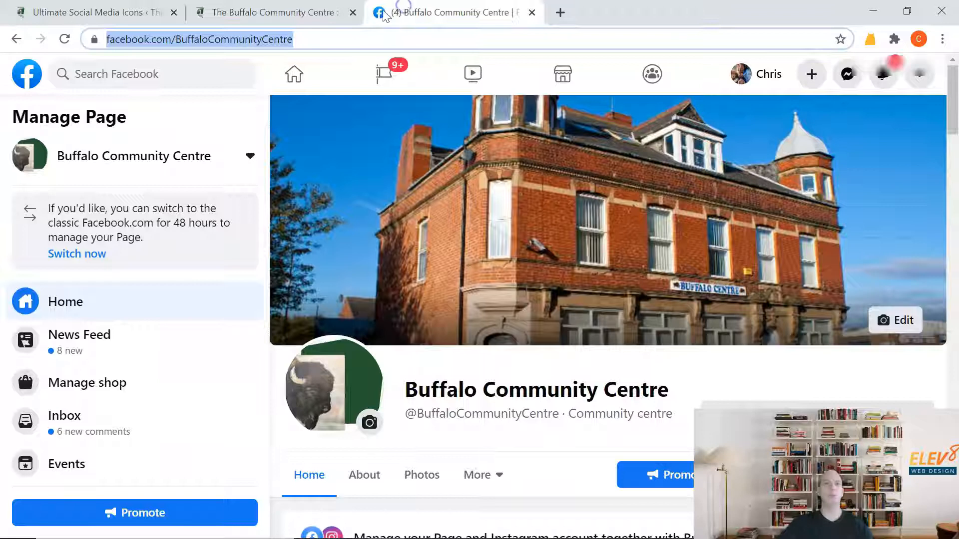
click(532, 13)
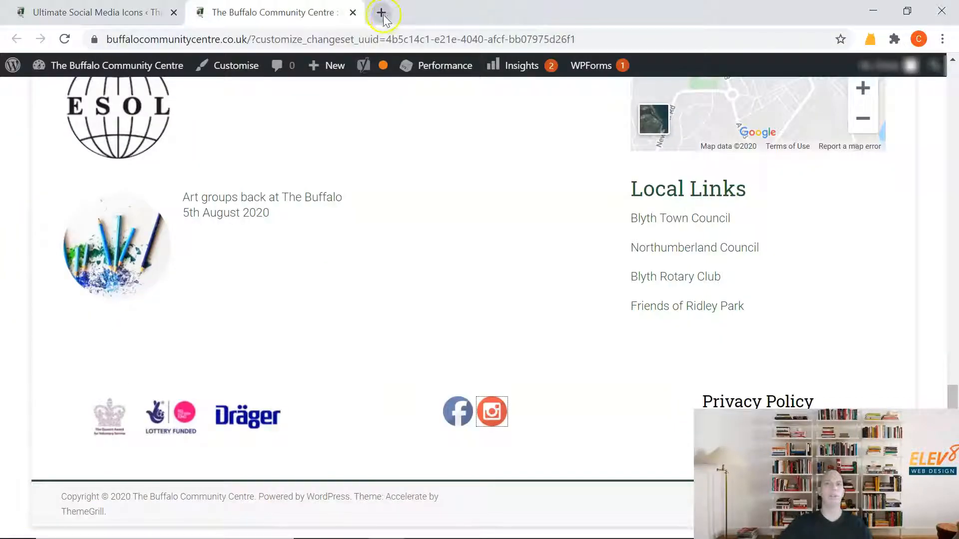
click(79, 8)
scroll(332, 200, down, 2)
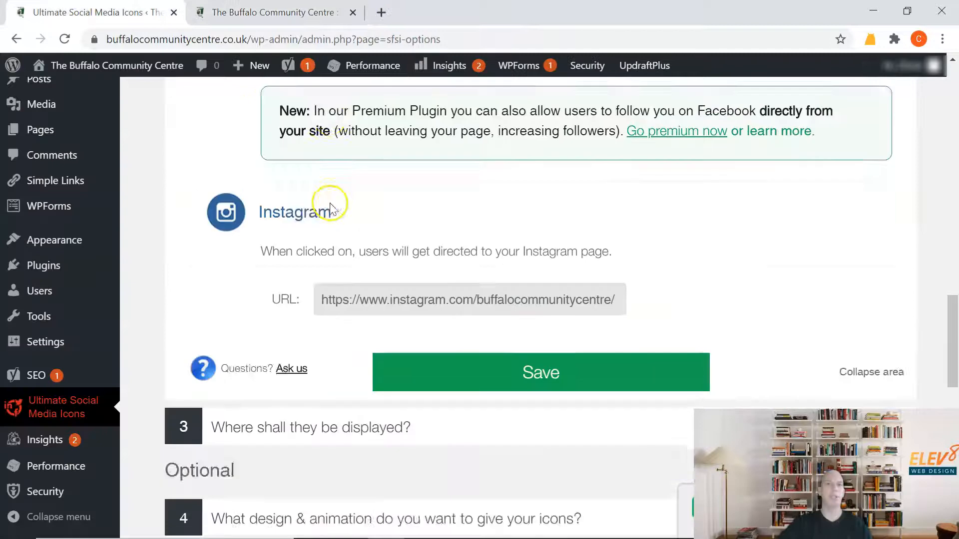
Collapse question 2 and enable "Show them via a widget" under question 3, "Where shall they be displayed?".
scroll(332, 210, up, 2)
scroll(331, 209, up, 6)
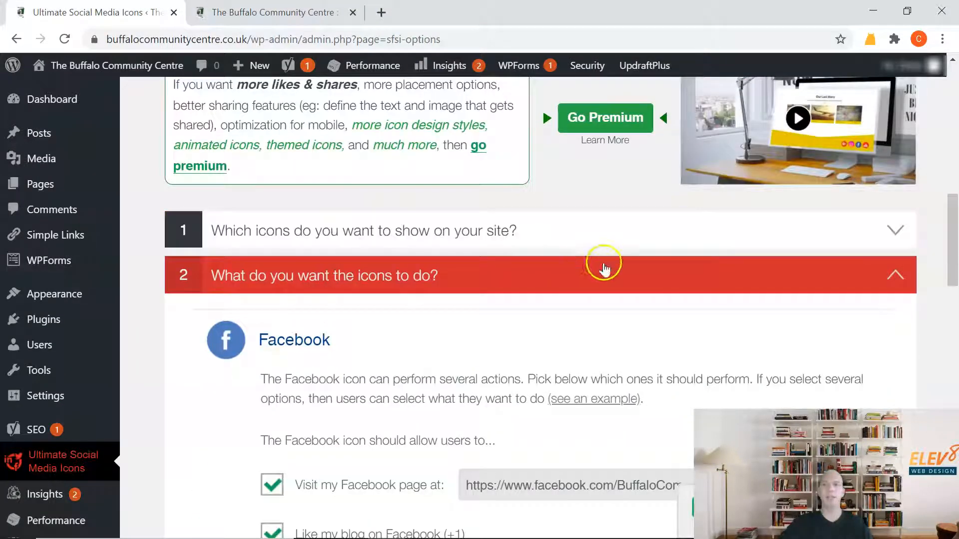
click(894, 277)
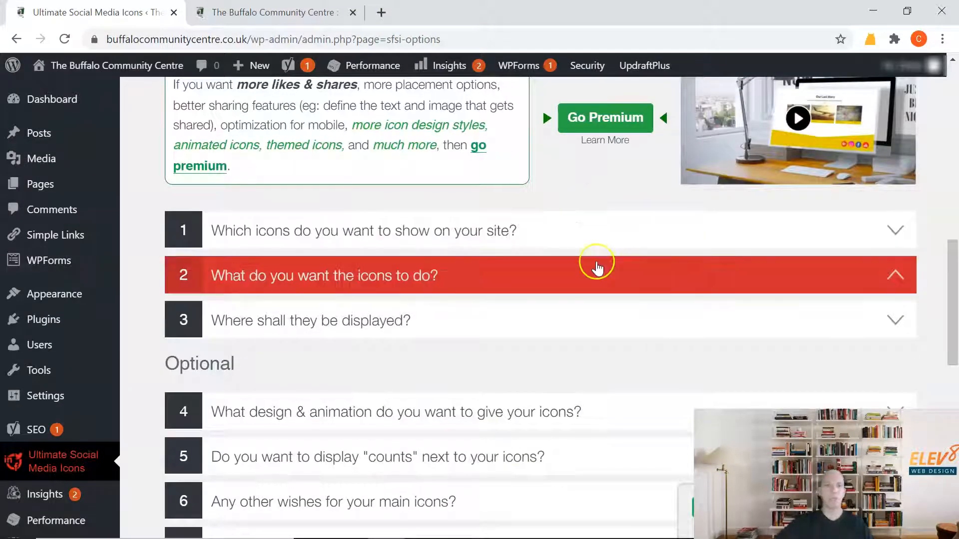
click(652, 336)
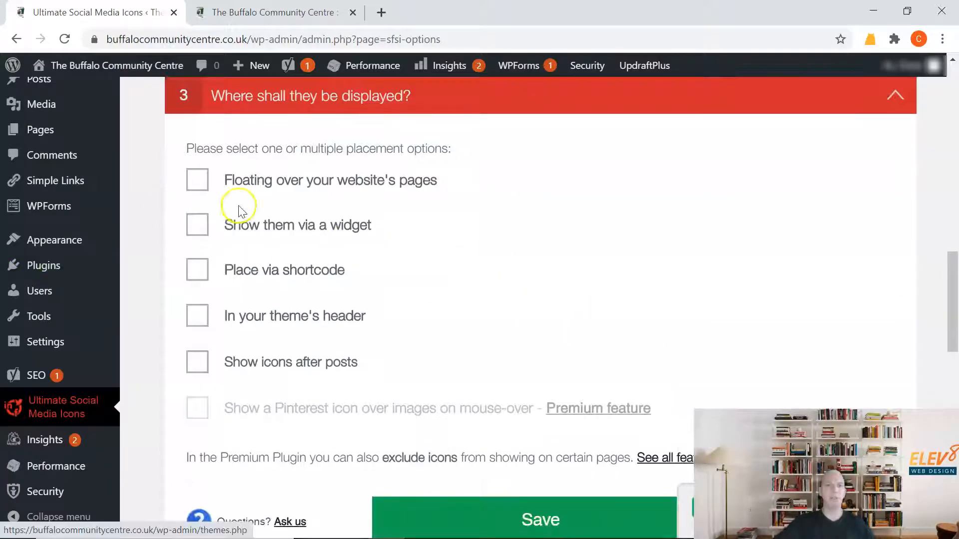
click(200, 223)
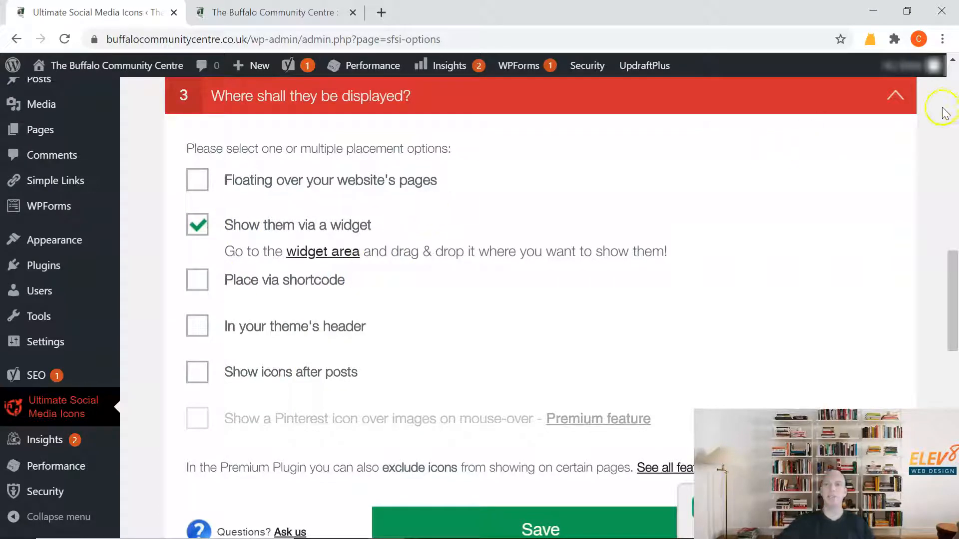
click(911, 109)
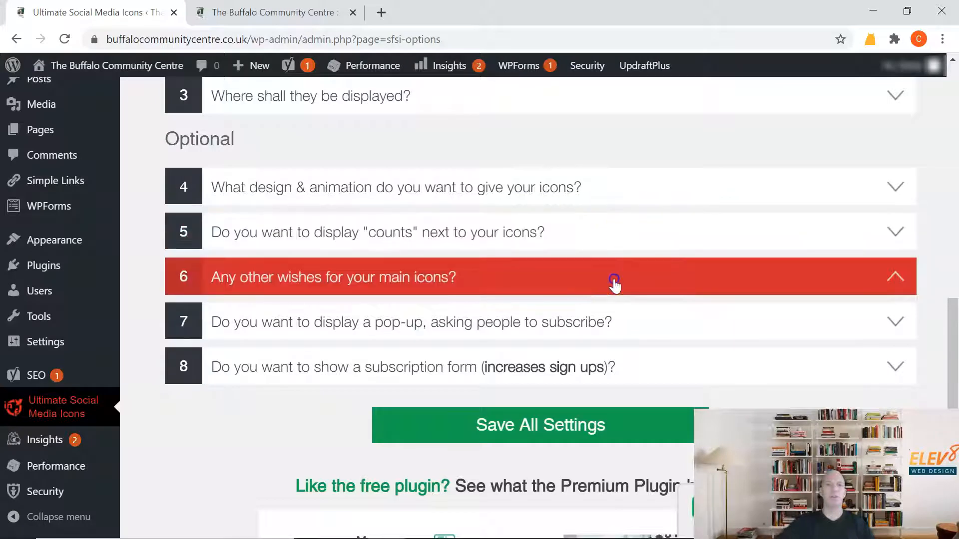
Review the icon order, size and spacing settings under question 6 and the remaining optional questions.
click(614, 280)
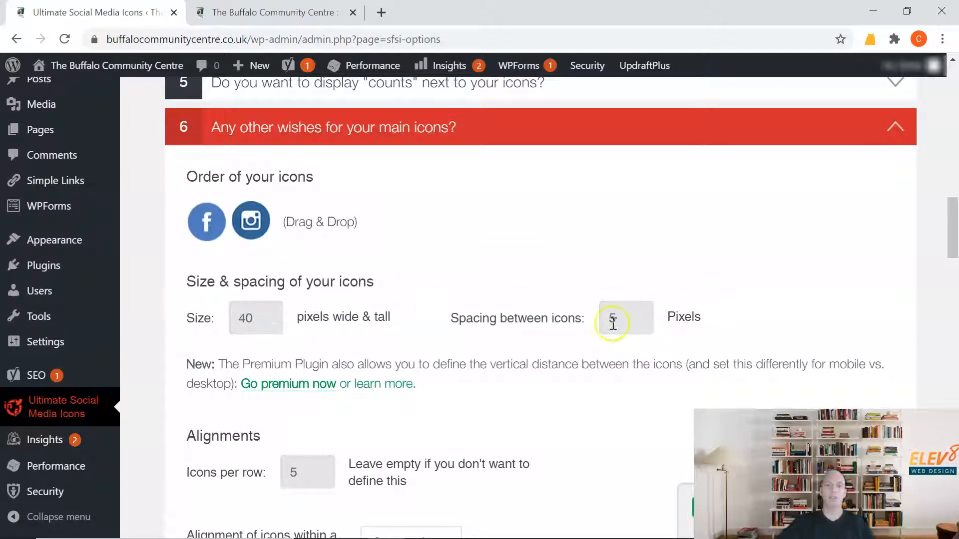
click(682, 128)
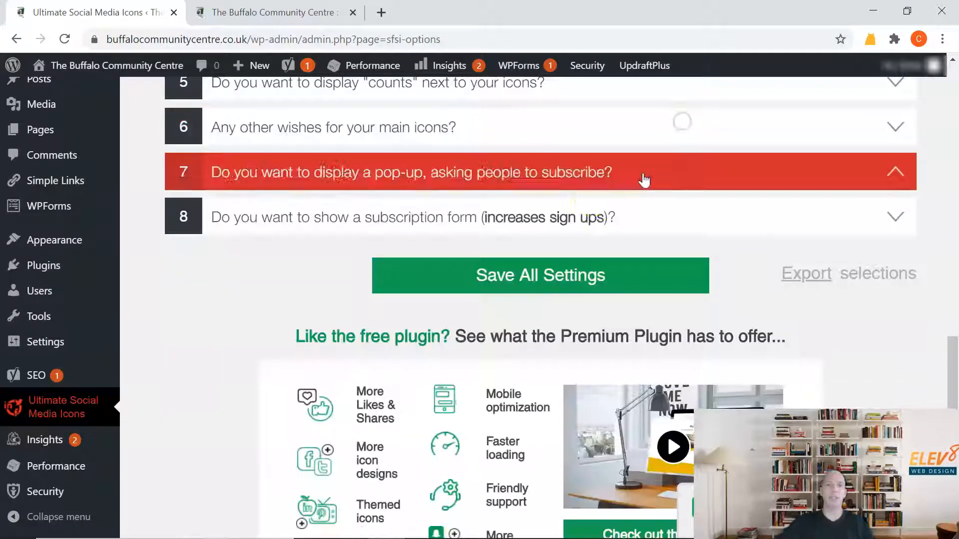
click(567, 214)
click(562, 204)
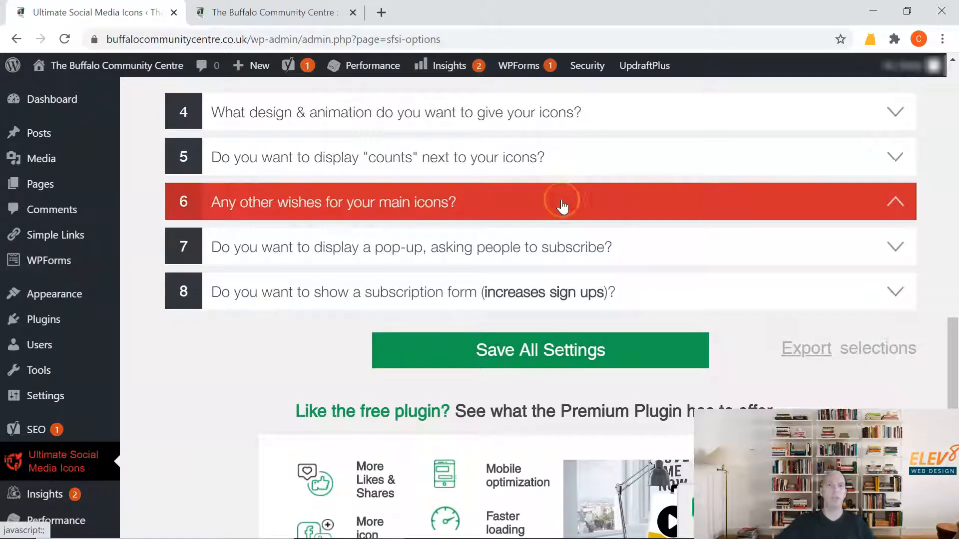
scroll(563, 206, down, 1)
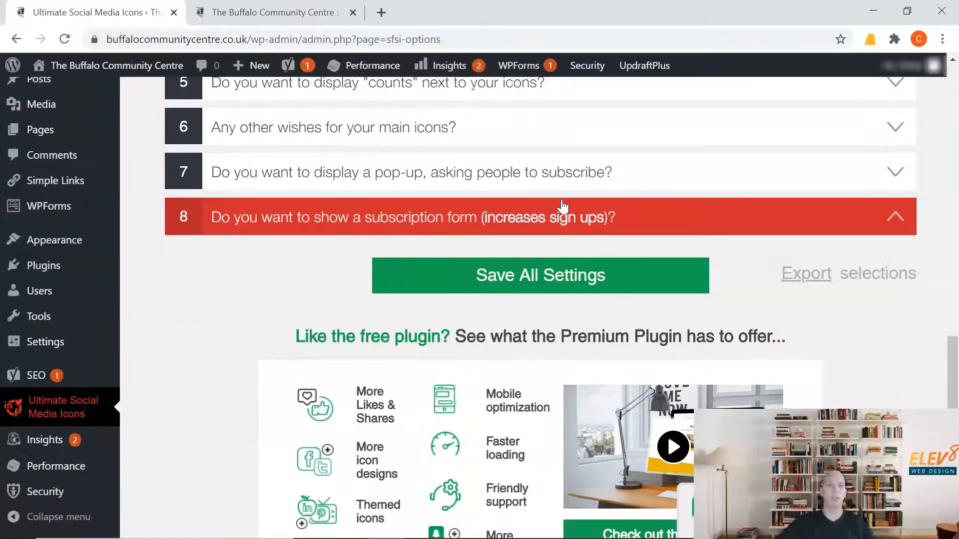
scroll(537, 255, down, 4)
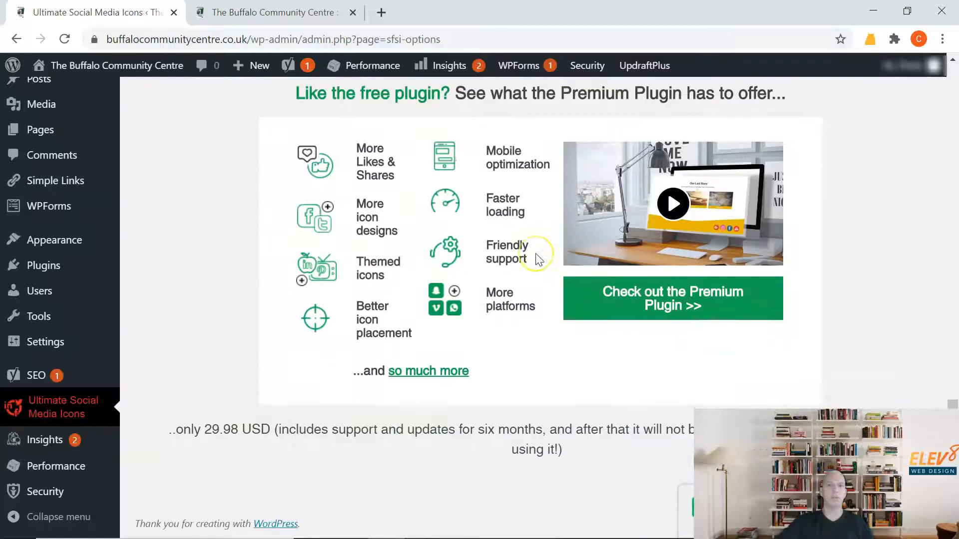
scroll(537, 255, up, 5)
Examine the icon theme options under question 4, "What design & animation do you want to give your icons?", and collapse it.
click(476, 171)
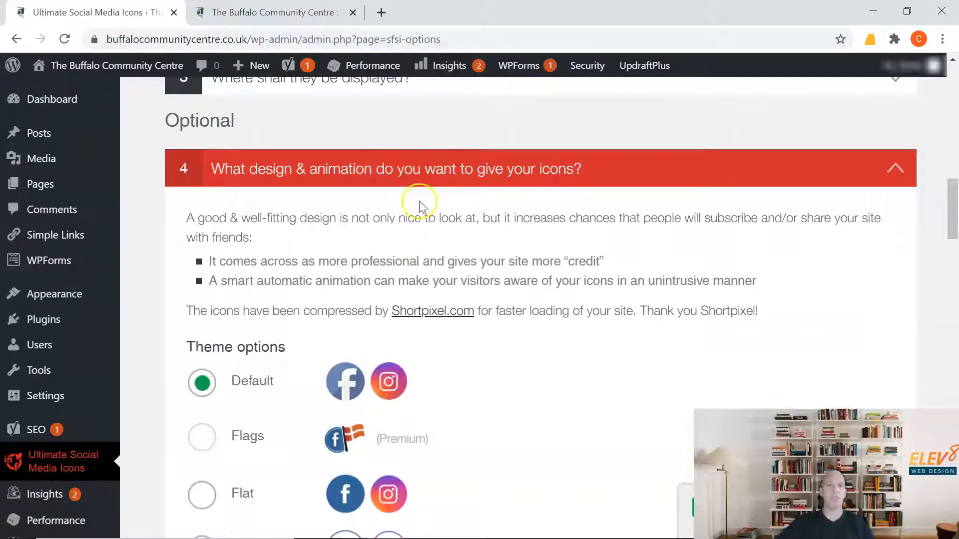
scroll(417, 218, down, 2)
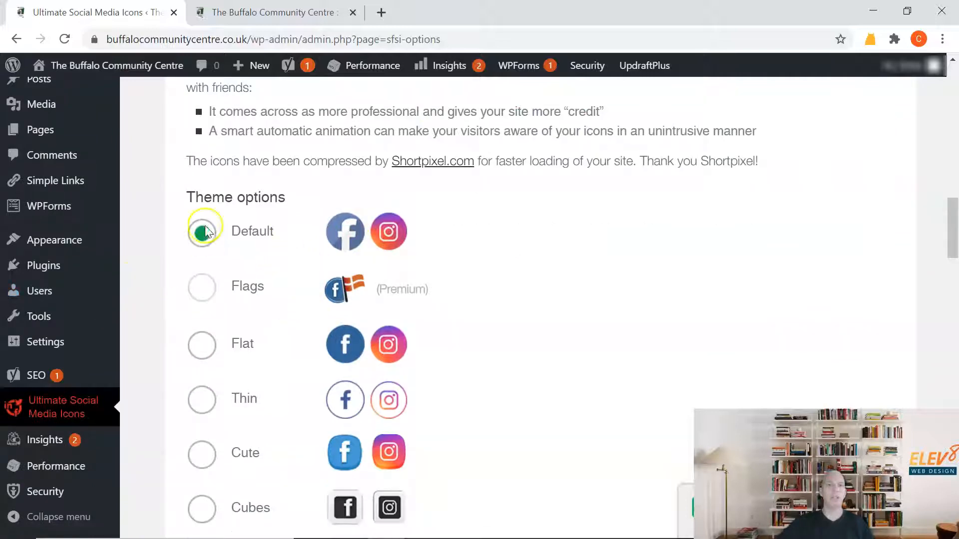
scroll(268, 310, down, 1)
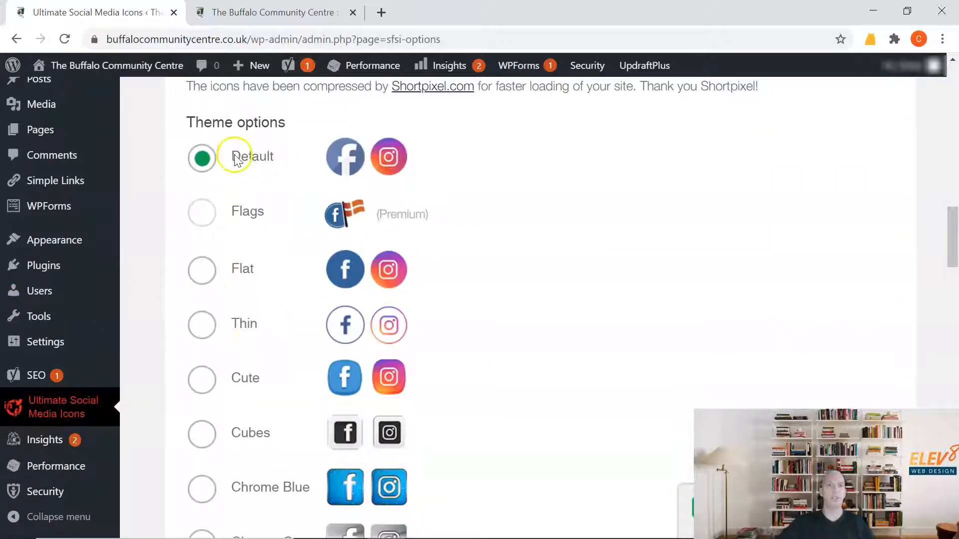
scroll(263, 274, down, 11)
scroll(263, 278, up, 2)
scroll(264, 278, down, 2)
scroll(263, 278, up, 7)
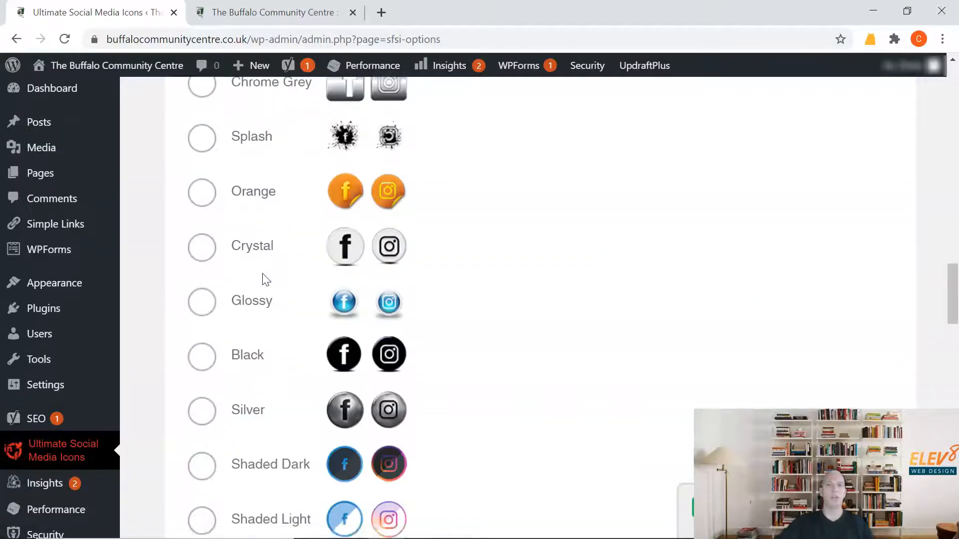
scroll(264, 278, down, 7)
scroll(264, 278, up, 11)
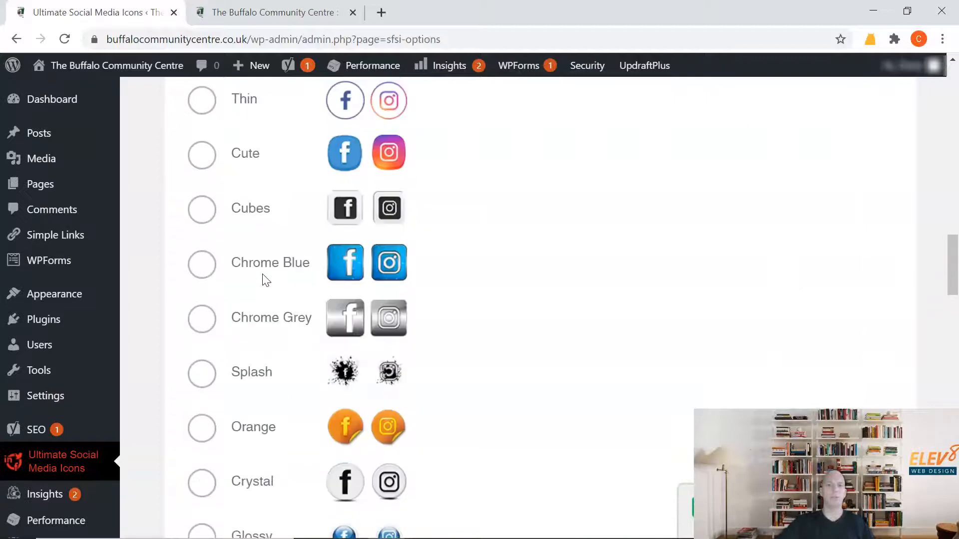
scroll(265, 279, up, 12)
click(923, 310)
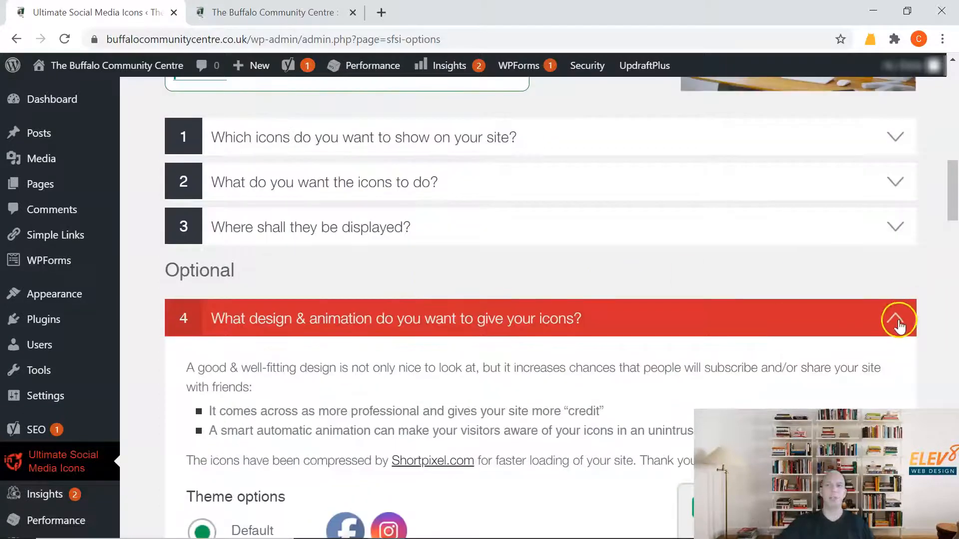
Save all the plugin settings and open the WordPress Widgets page.
scroll(392, 300, down, 7)
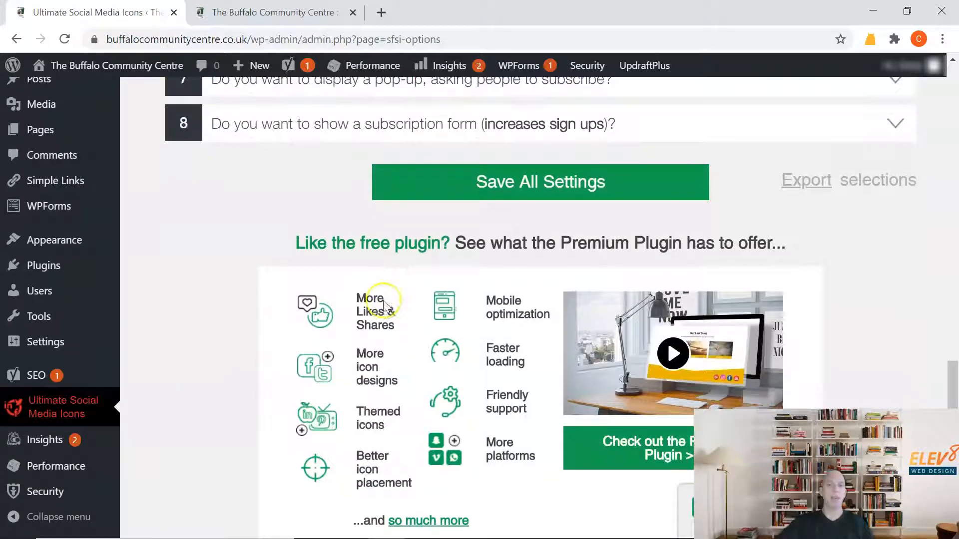
click(545, 176)
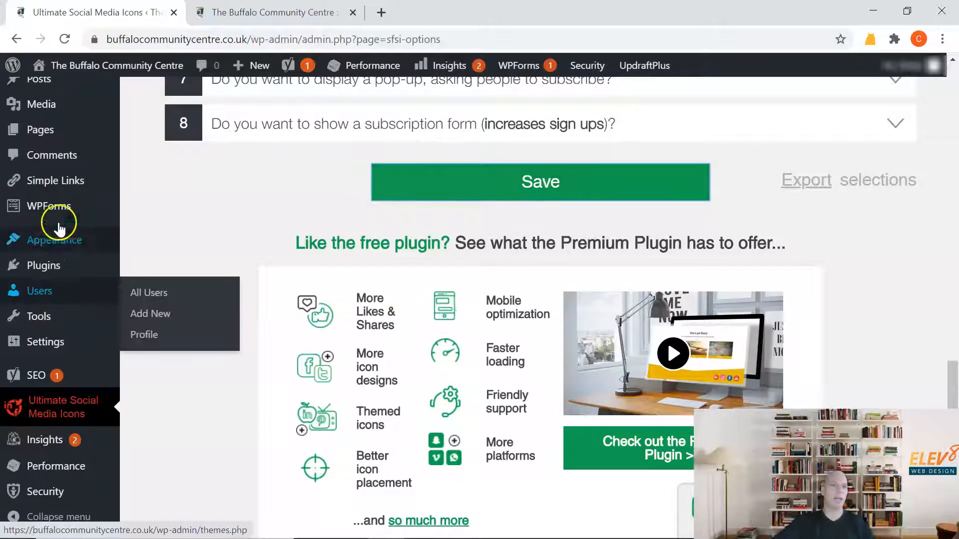
mouse_move(54, 250)
click(158, 285)
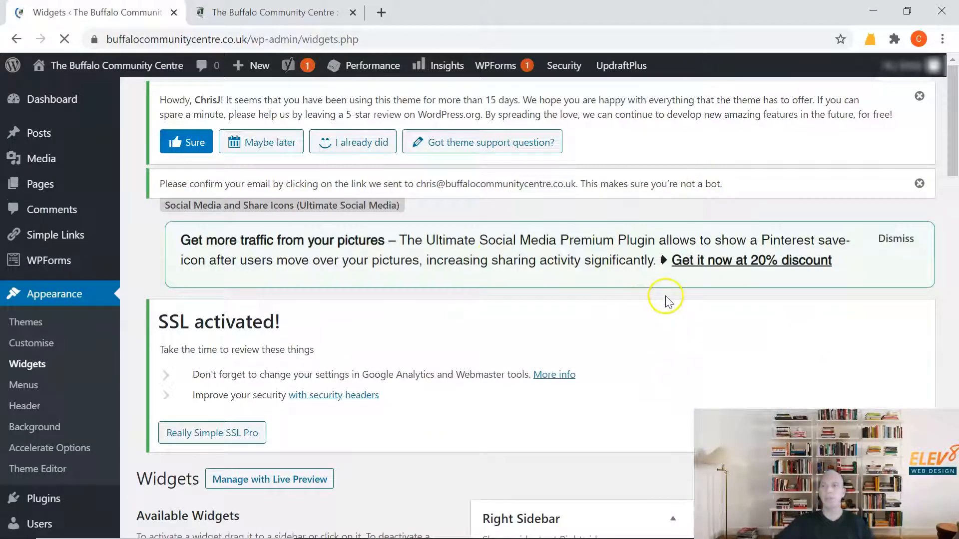
Delete the Ultimate Social Media Icons widget from Footer Sidebar Two and reload the site's front page to check the footer.
scroll(643, 302, down, 7)
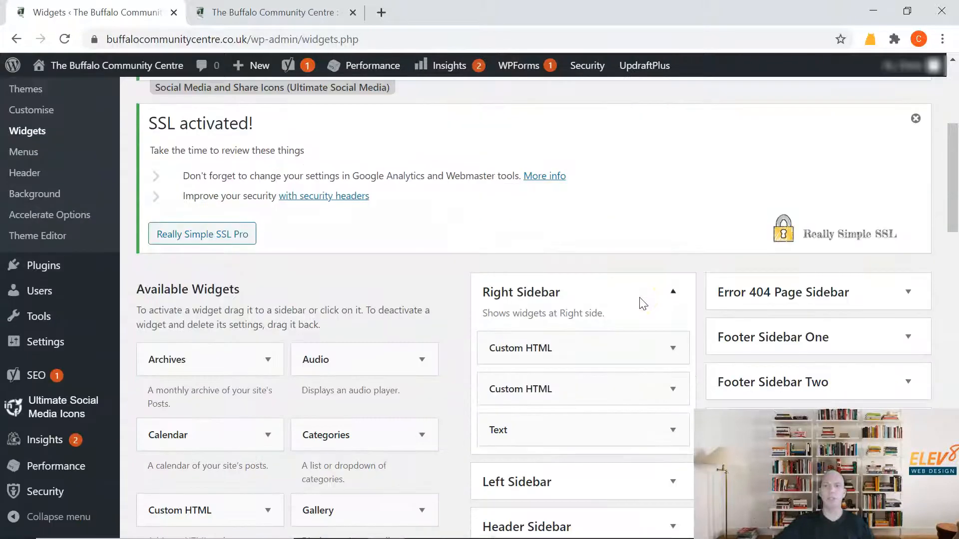
click(832, 279)
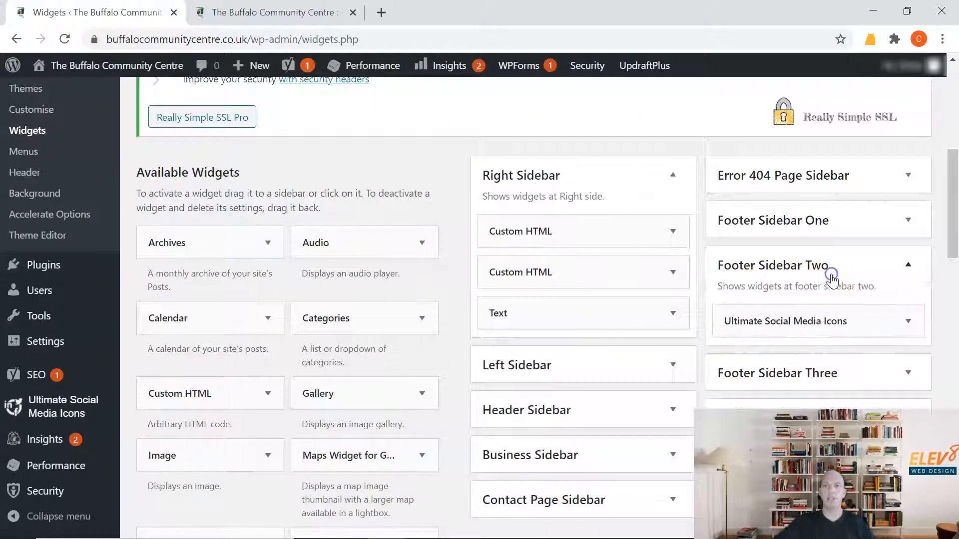
click(906, 321)
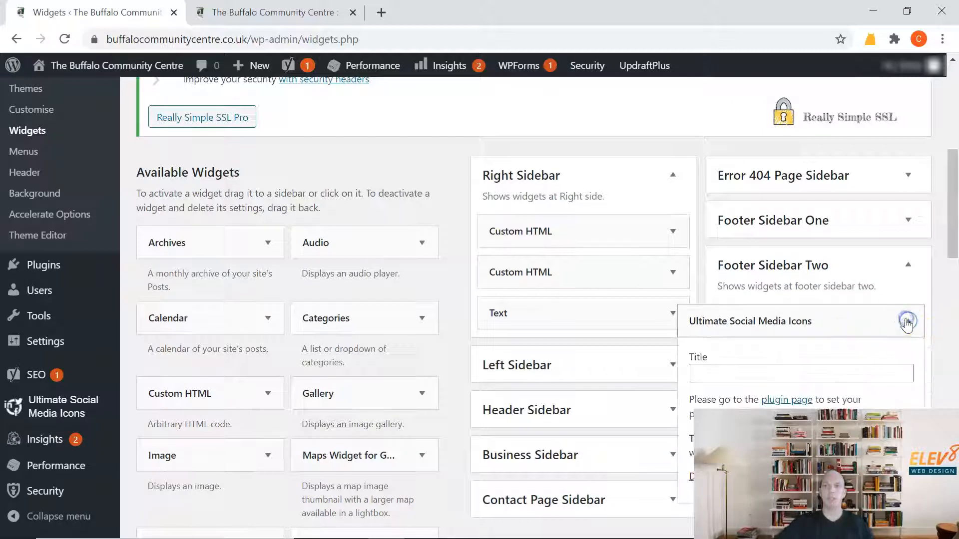
click(706, 487)
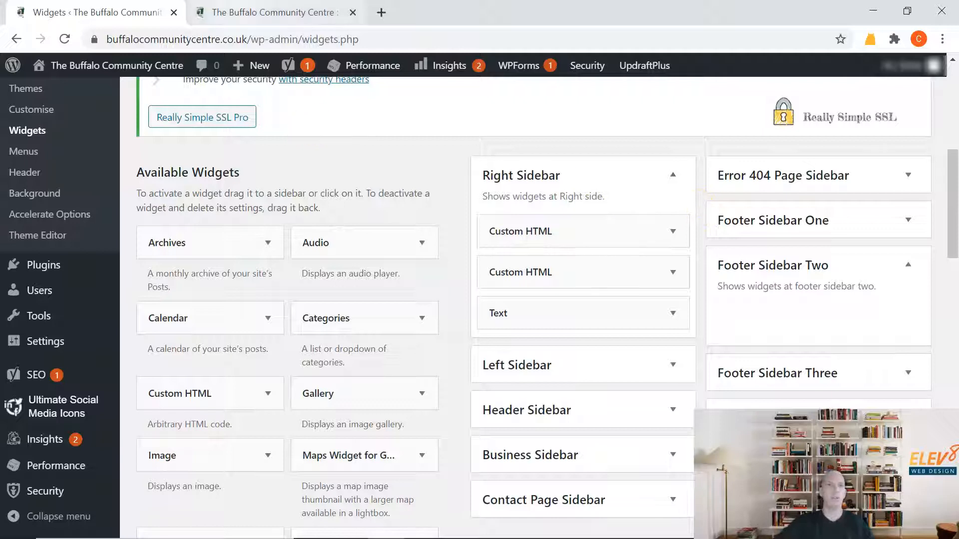
click(238, 7)
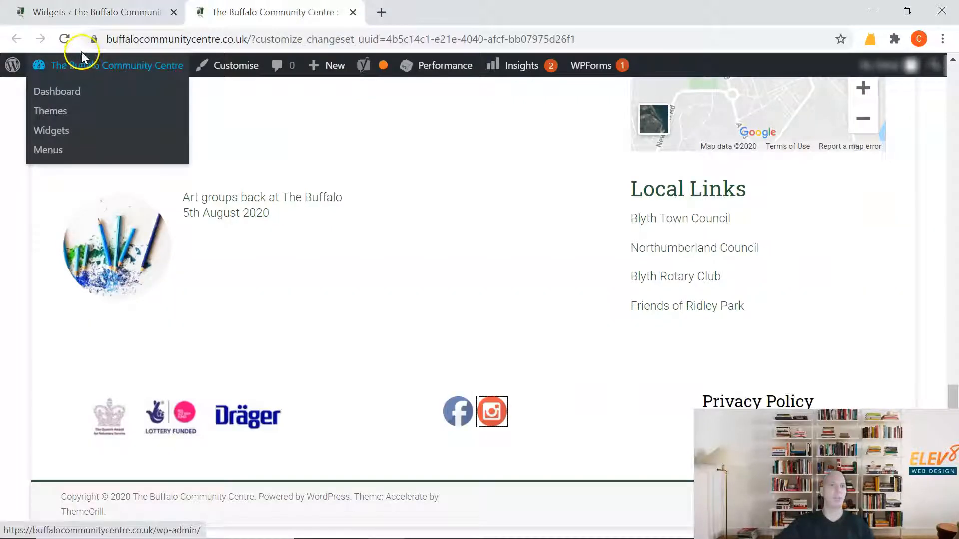
click(65, 39)
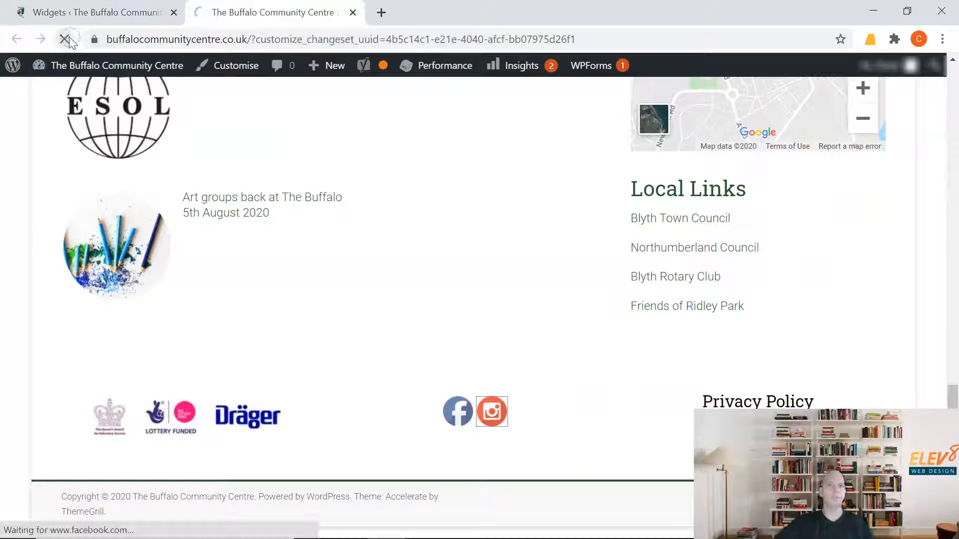
Return to the Widgets page and add the Ultimate Social Media Icons widget to Footer Sidebar Two.
click(122, 17)
scroll(210, 107, down, 8)
scroll(286, 181, down, 12)
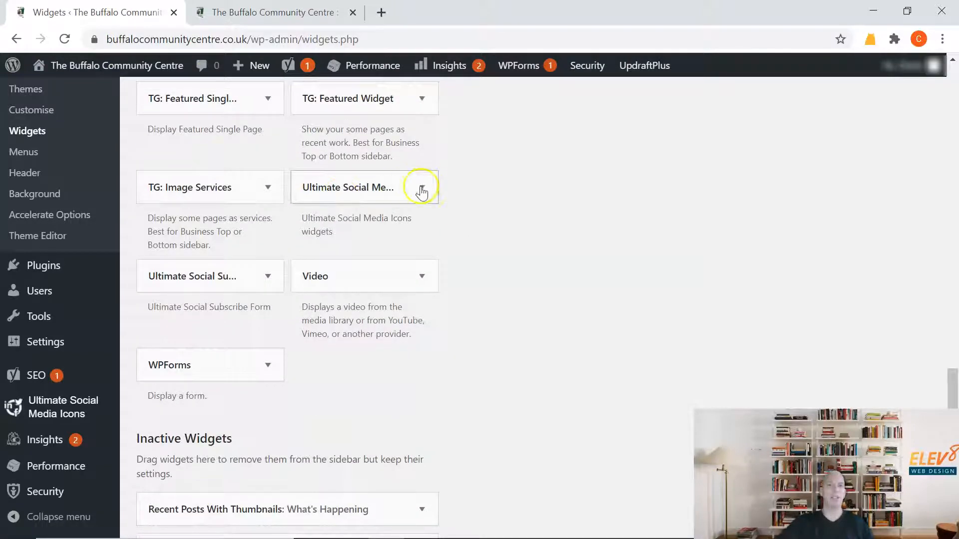
click(422, 188)
drag(432, 311, 439, 406)
click(352, 392)
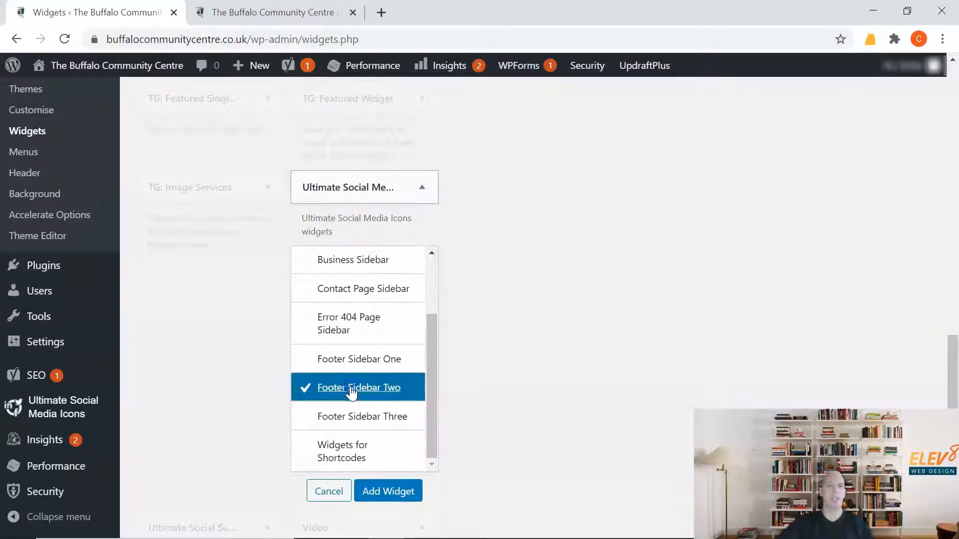
click(399, 495)
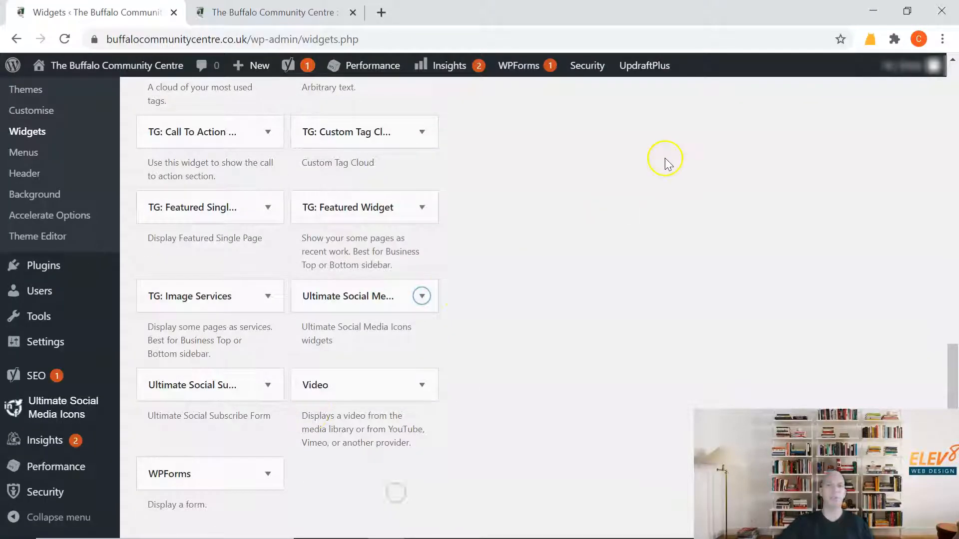
Clear the title of the Ultimate Social Media Icons widget in Footer Sidebar Two and save the widget.
scroll(602, 184, up, 16)
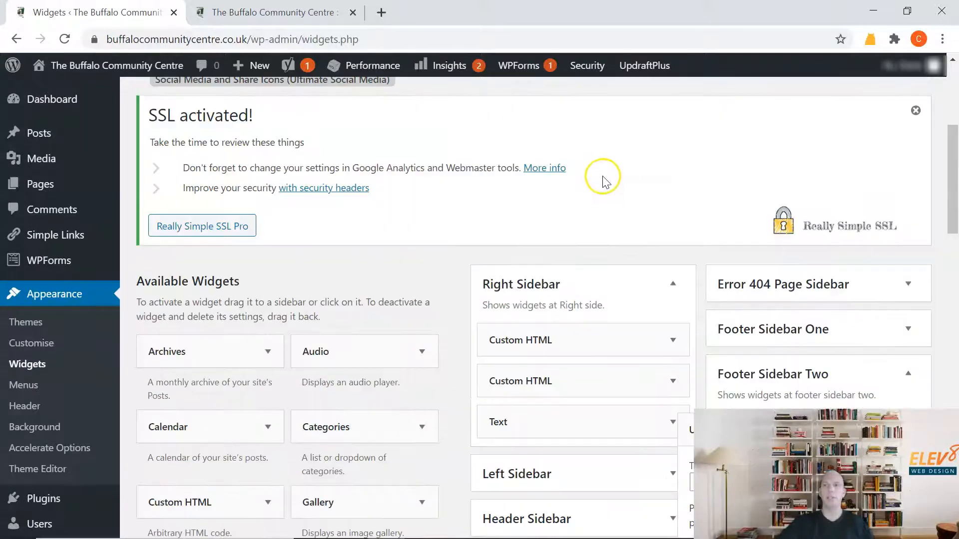
scroll(604, 175, down, 8)
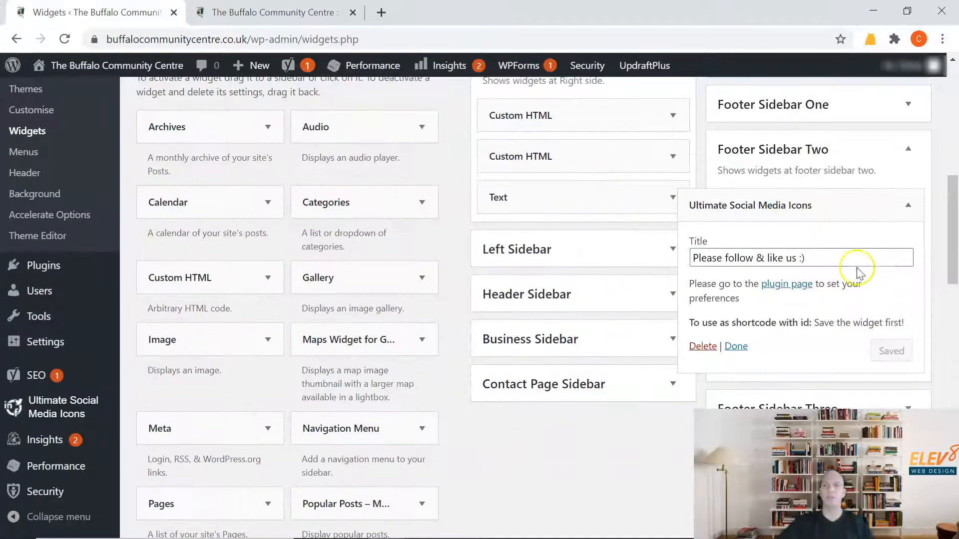
drag(826, 259, 566, 270)
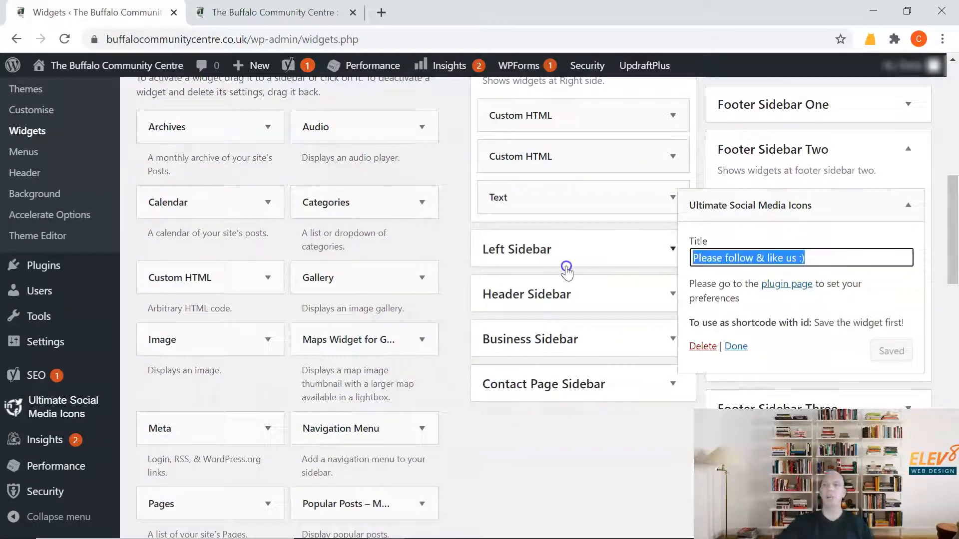
key(BackSpace)
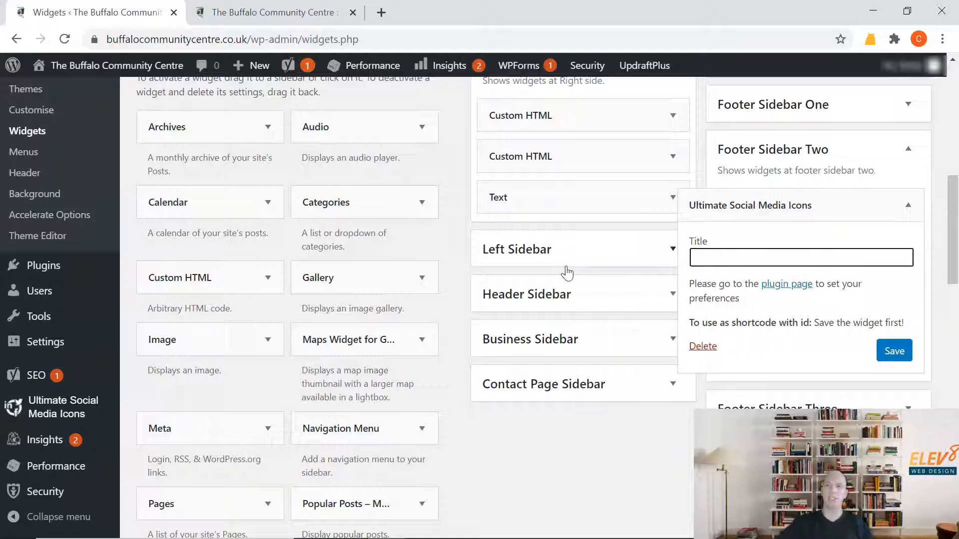
click(895, 352)
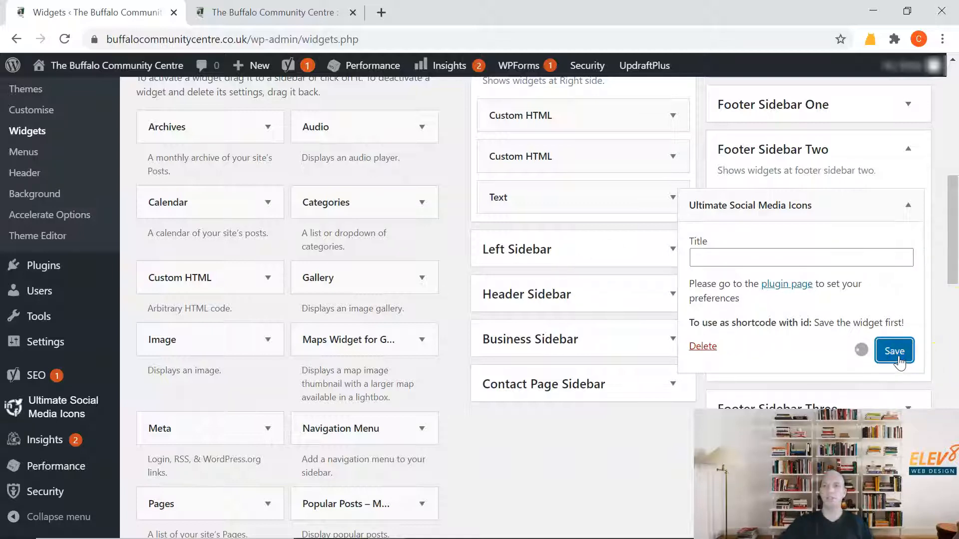
Reload the site's front page, test the footer's Facebook icon link, and close the Facebook page it opens.
click(233, 11)
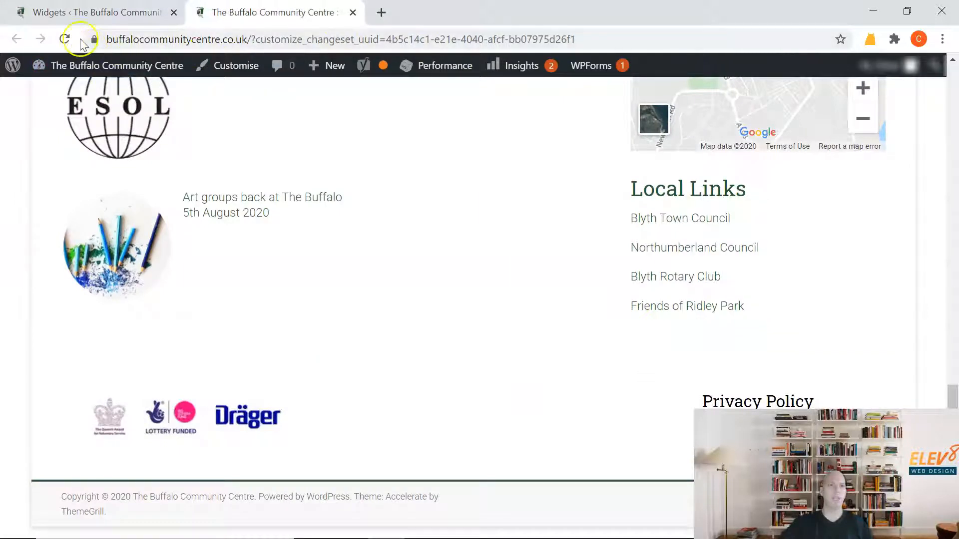
click(64, 39)
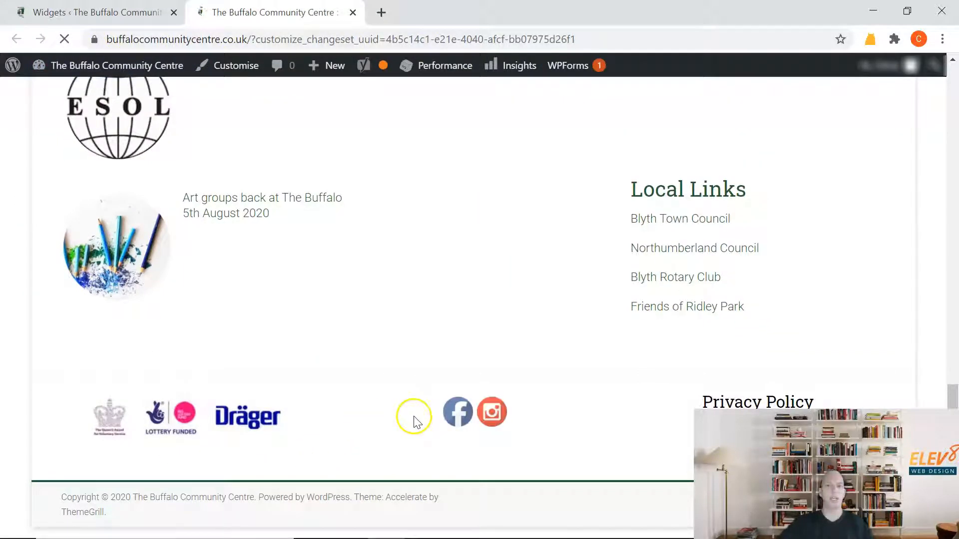
click(452, 413)
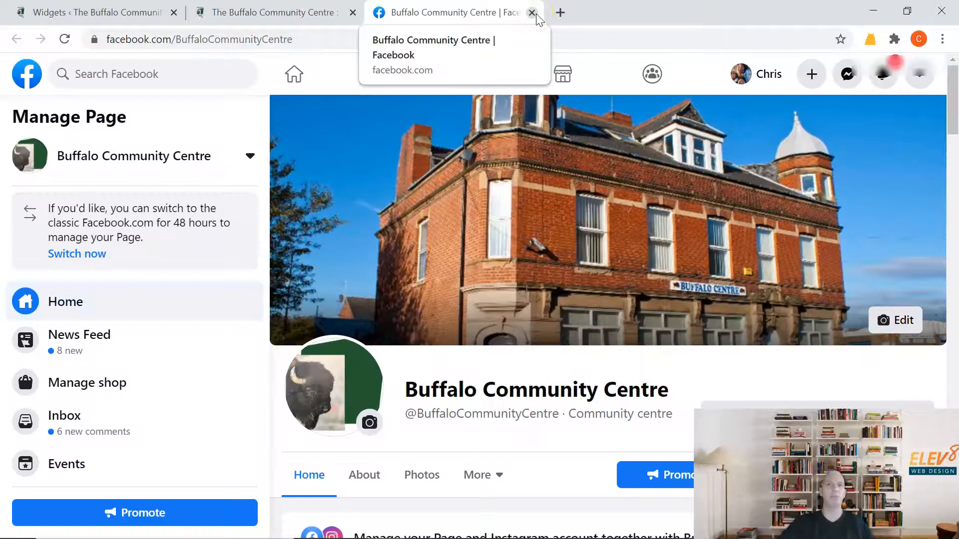
click(535, 13)
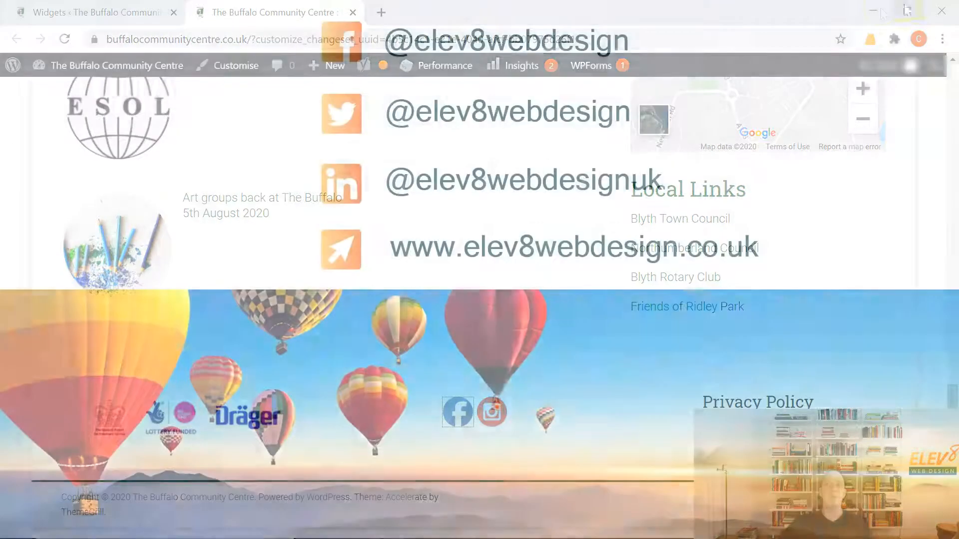